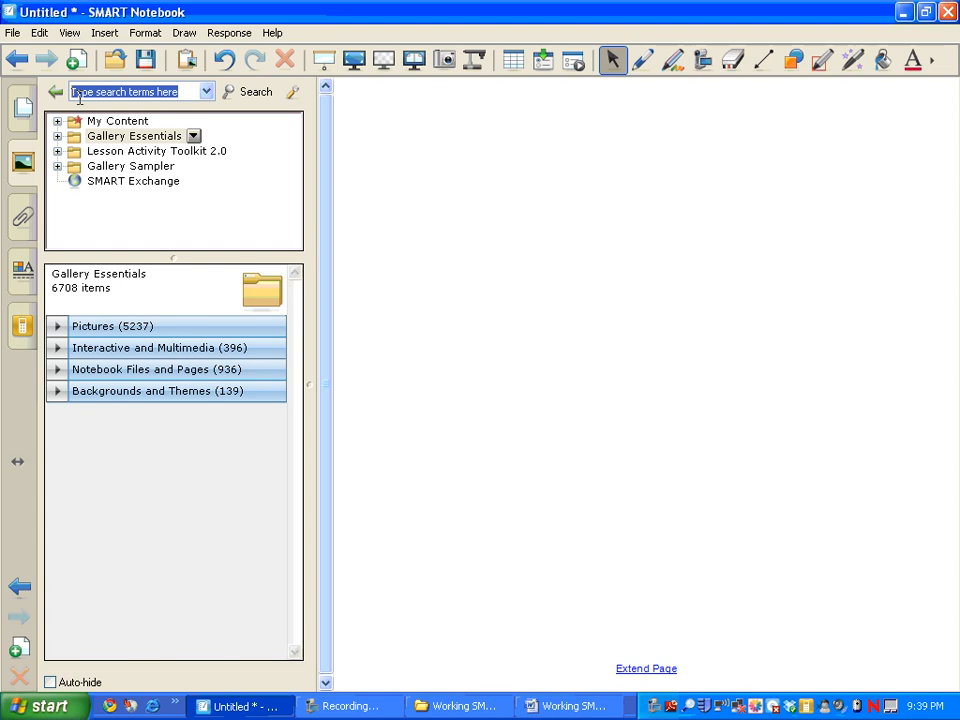
# - Search the gallery for "cat" and browse the matching pictures
pyautogui.write('cat')
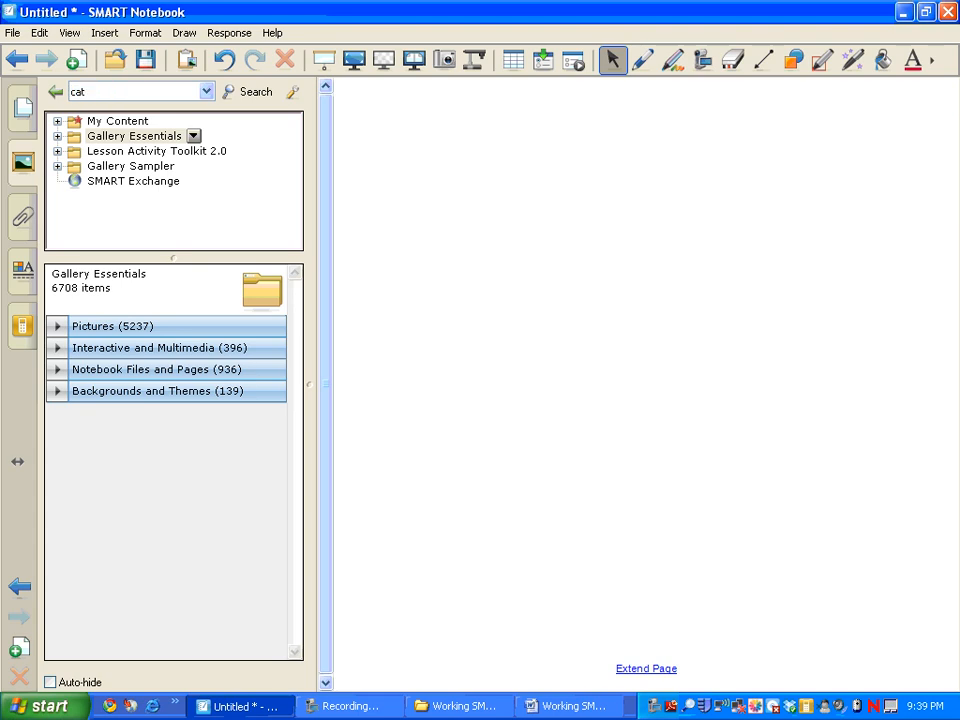
pyautogui.press('Return')
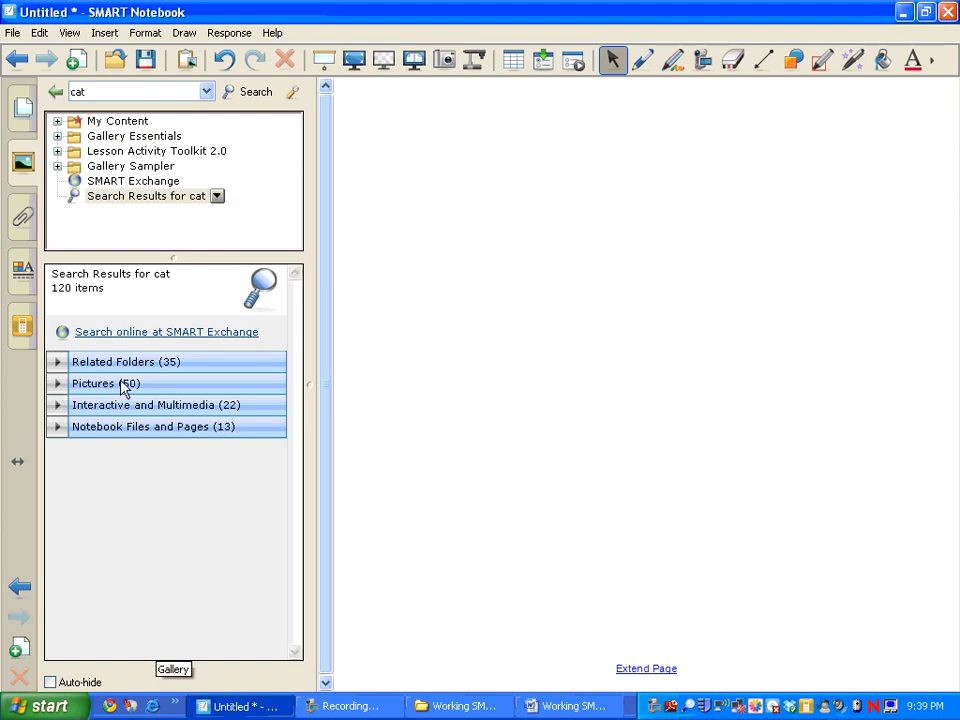
pyautogui.click(57, 383)
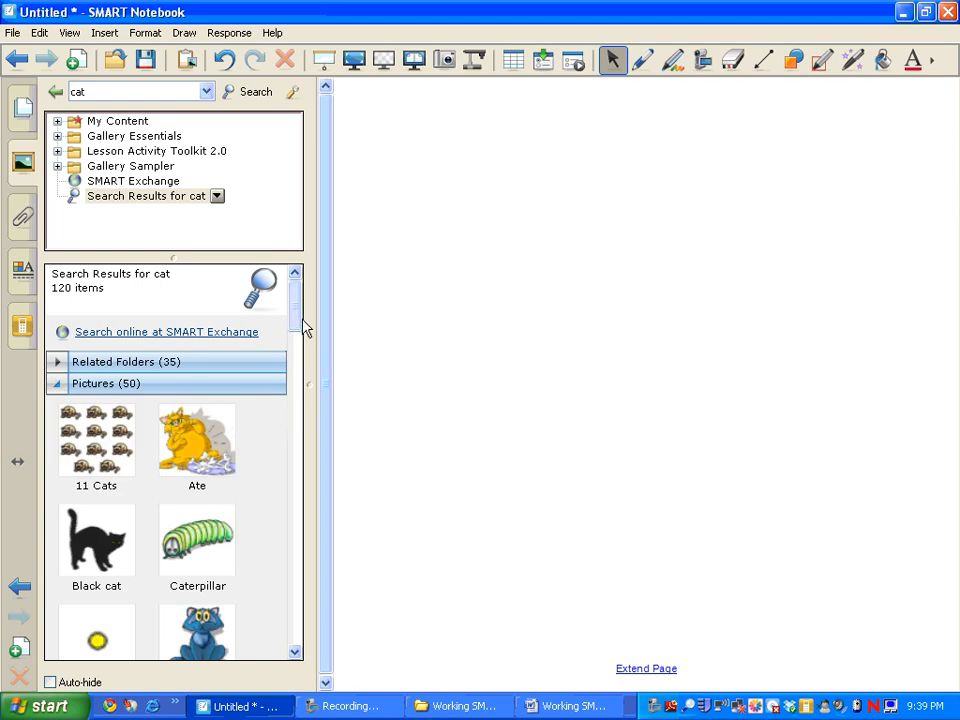
pyautogui.moveTo(300, 322); pyautogui.dragTo(300, 376)
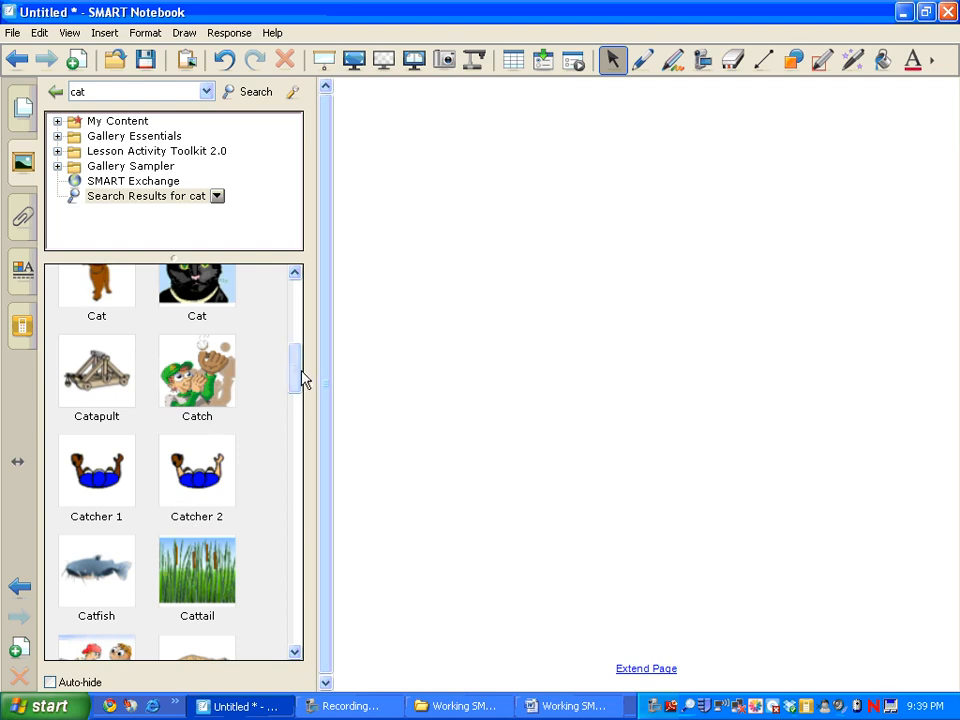
pyautogui.moveTo(295, 378); pyautogui.dragTo(296, 346)
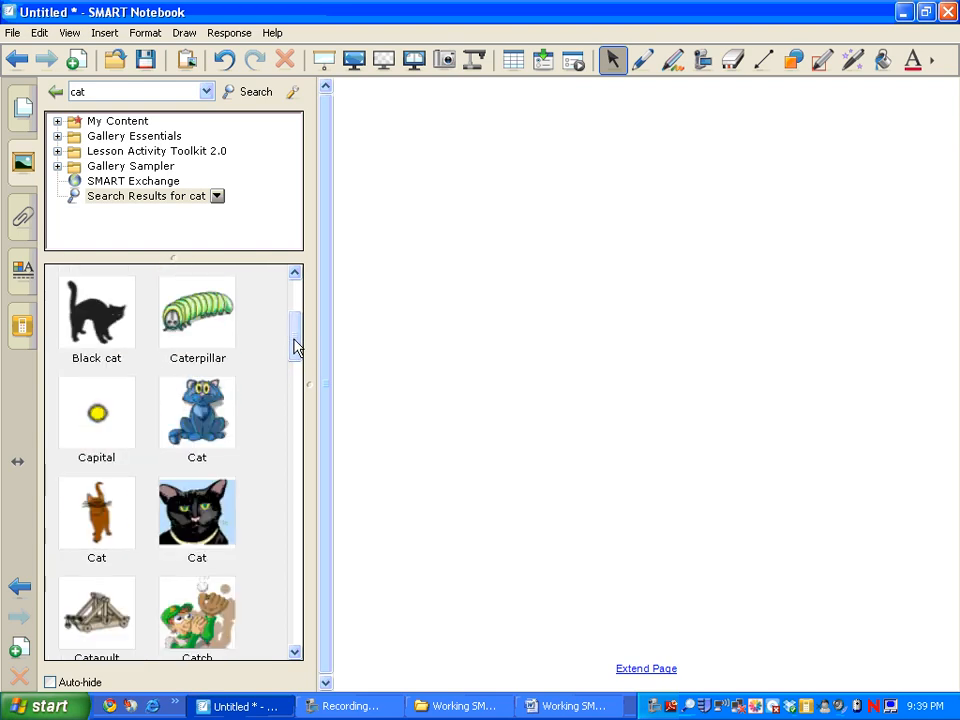
# - Insert the blue sitting Cat picture on the page and move it slightly inward from the page's upper-left corner
pyautogui.click(199, 423)
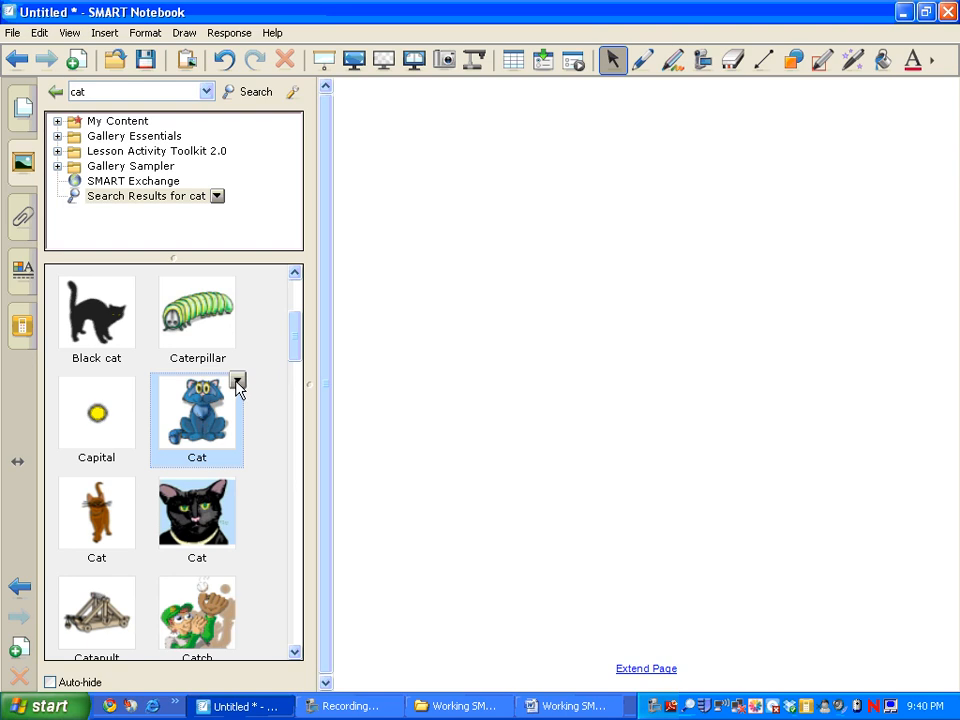
pyautogui.click(238, 382)
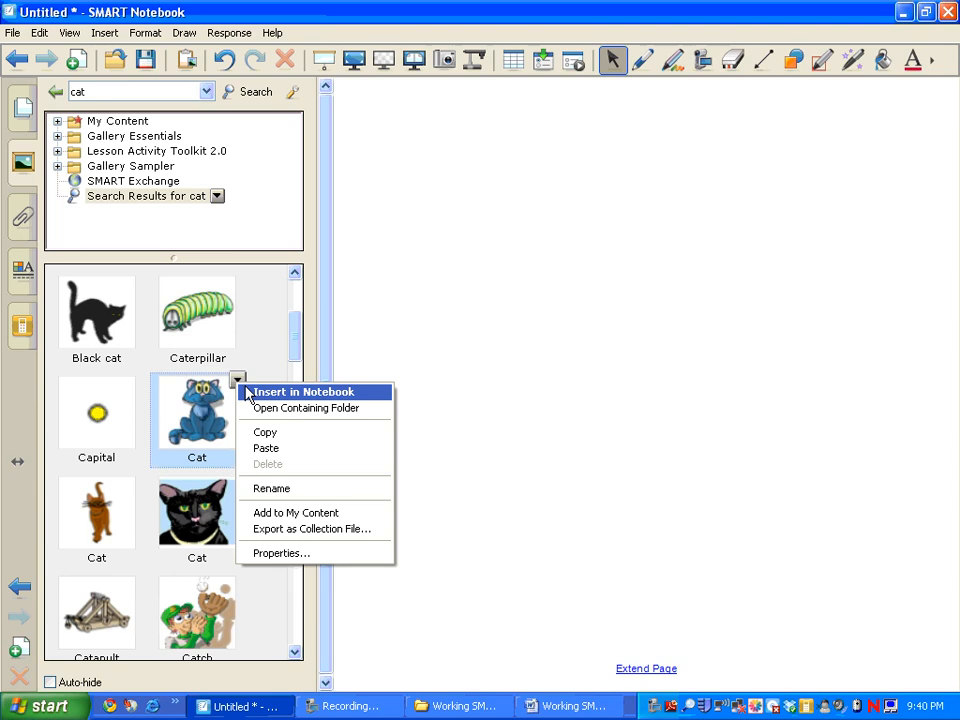
pyautogui.click(248, 392)
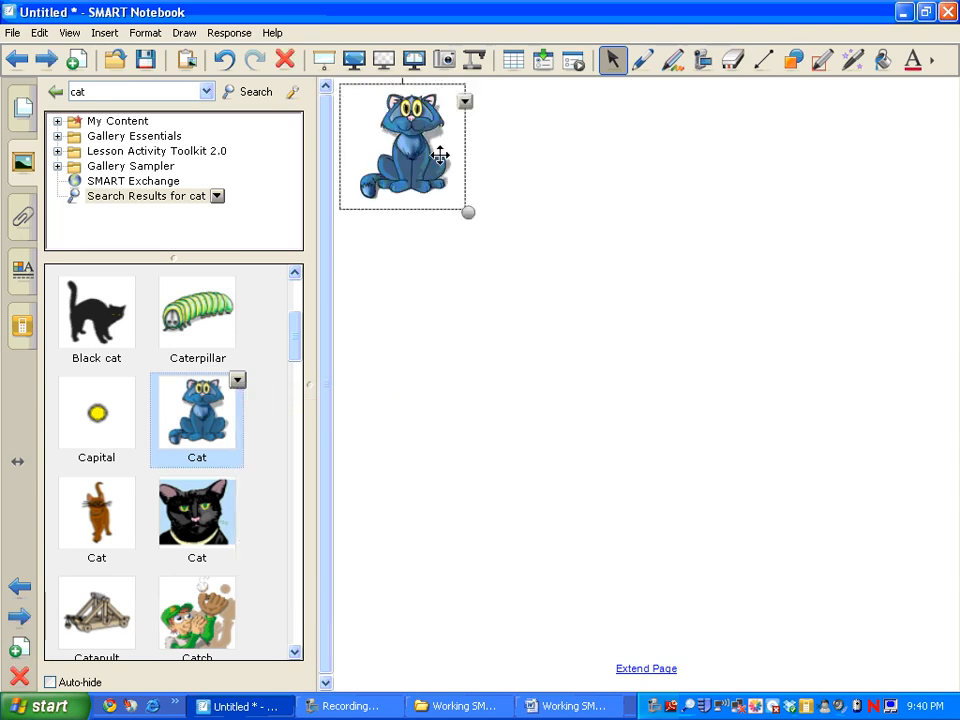
pyautogui.moveTo(440, 155); pyautogui.dragTo(528, 180)
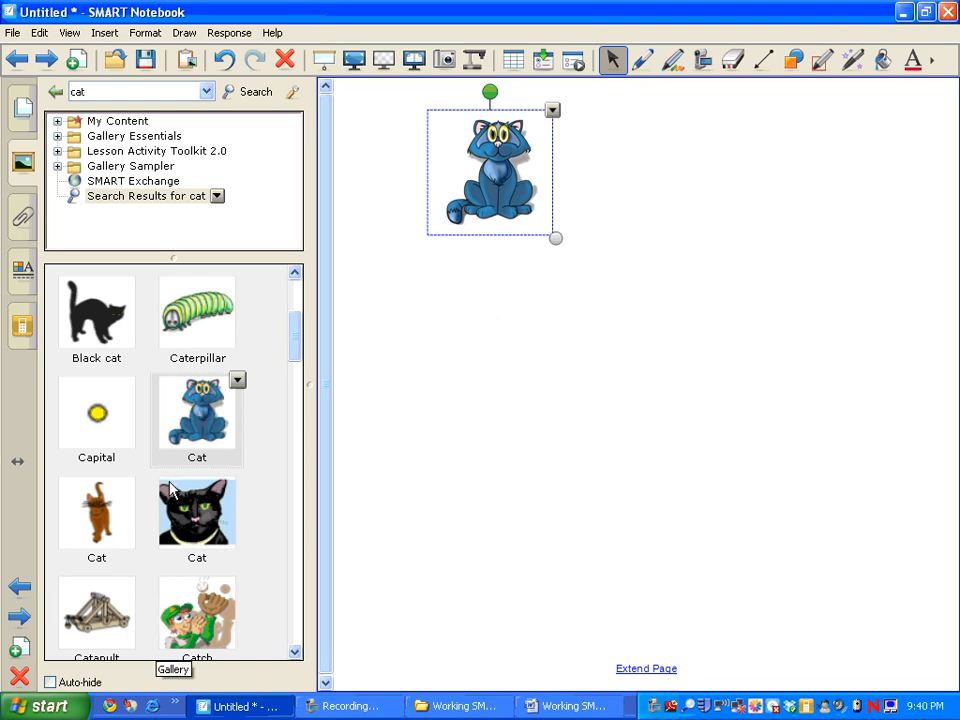
# - Add the black Cat face picture from the gallery to the page and place it beside the blue cat
pyautogui.moveTo(181, 530); pyautogui.dragTo(545, 383)
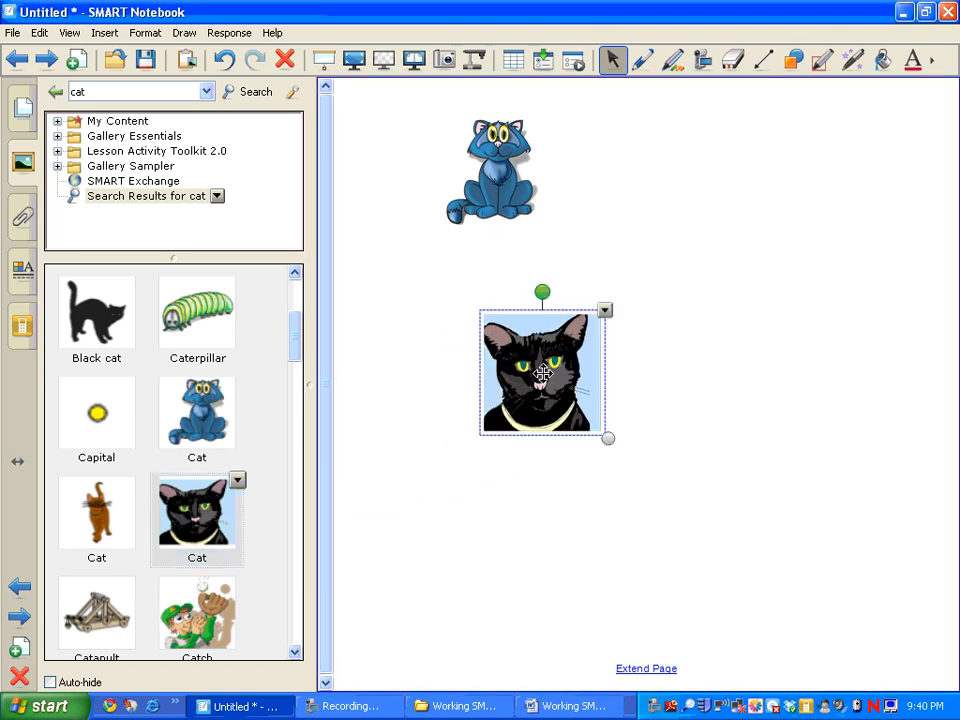
pyautogui.click(446, 506)
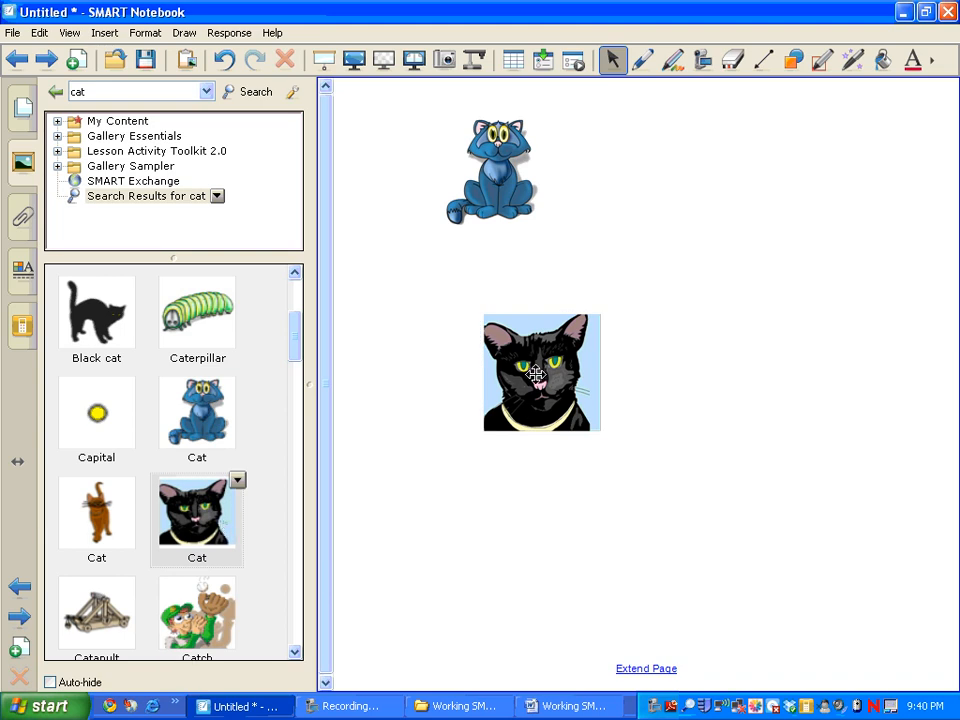
pyautogui.moveTo(541, 361); pyautogui.dragTo(647, 152)
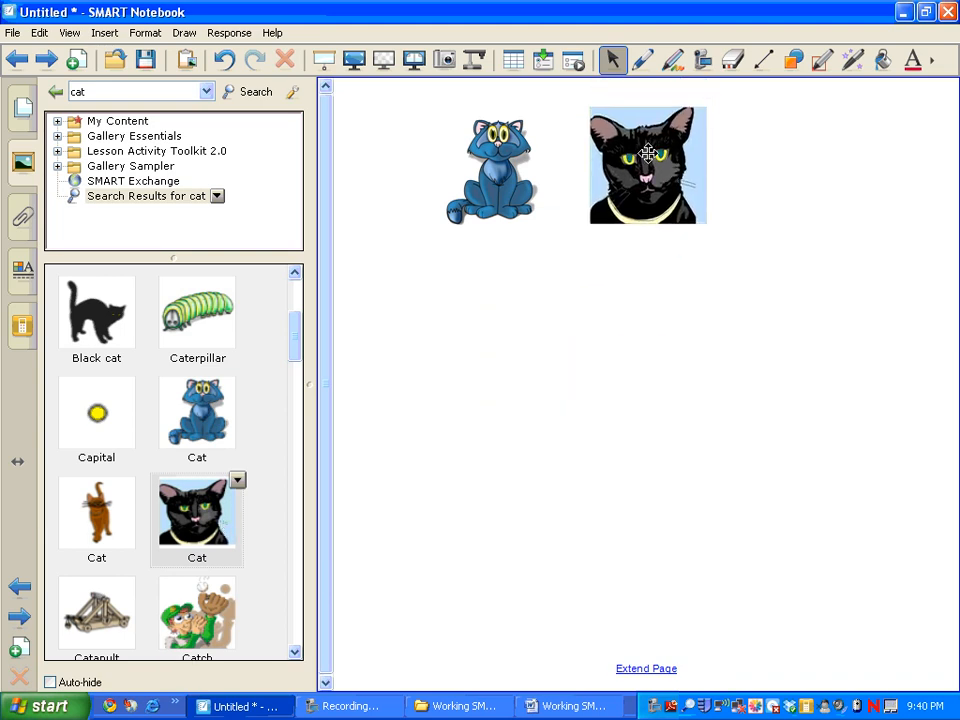
# - Insert the picture file "book" from the My Pictures folder and move it below the two cats
pyautogui.click(105, 38)
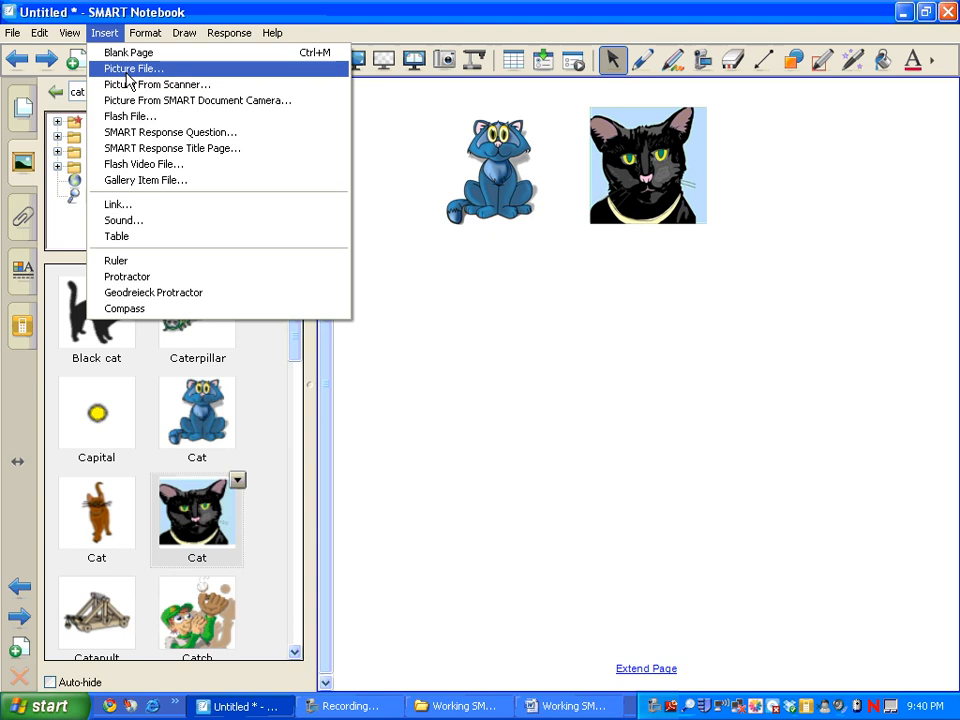
pyautogui.click(127, 70)
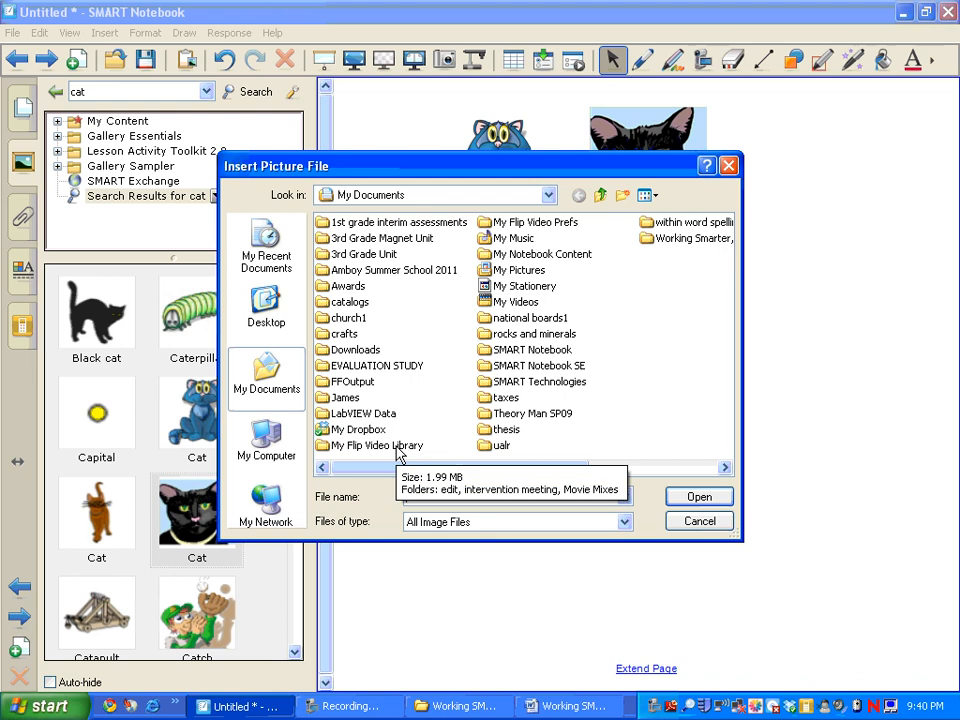
pyautogui.click(521, 272)
pyautogui.doubleClick(521, 272)
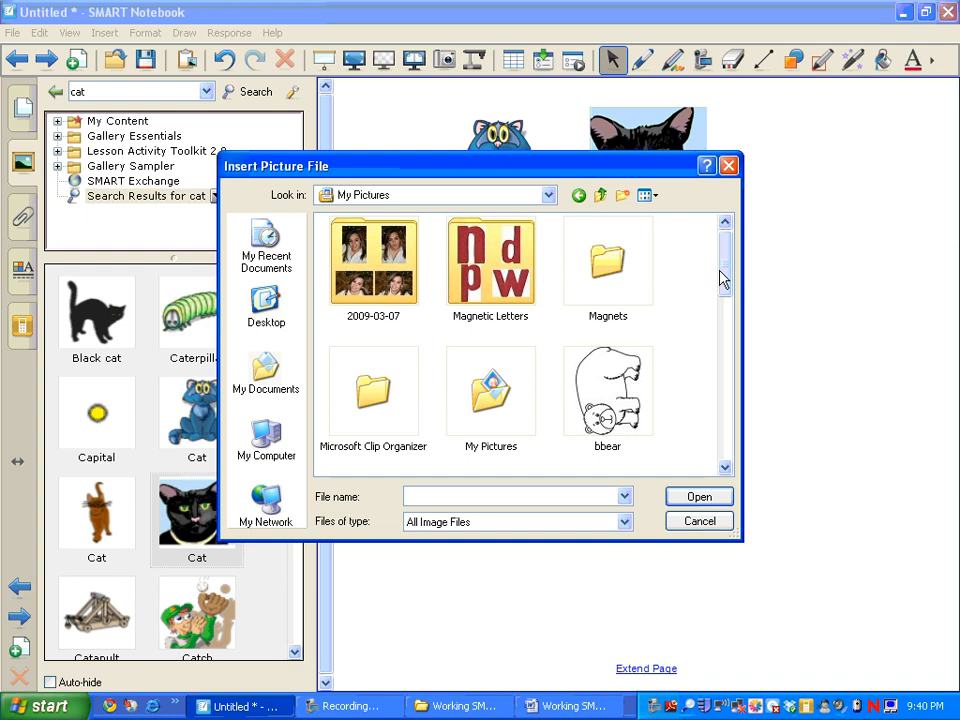
pyautogui.moveTo(724, 282); pyautogui.dragTo(727, 338)
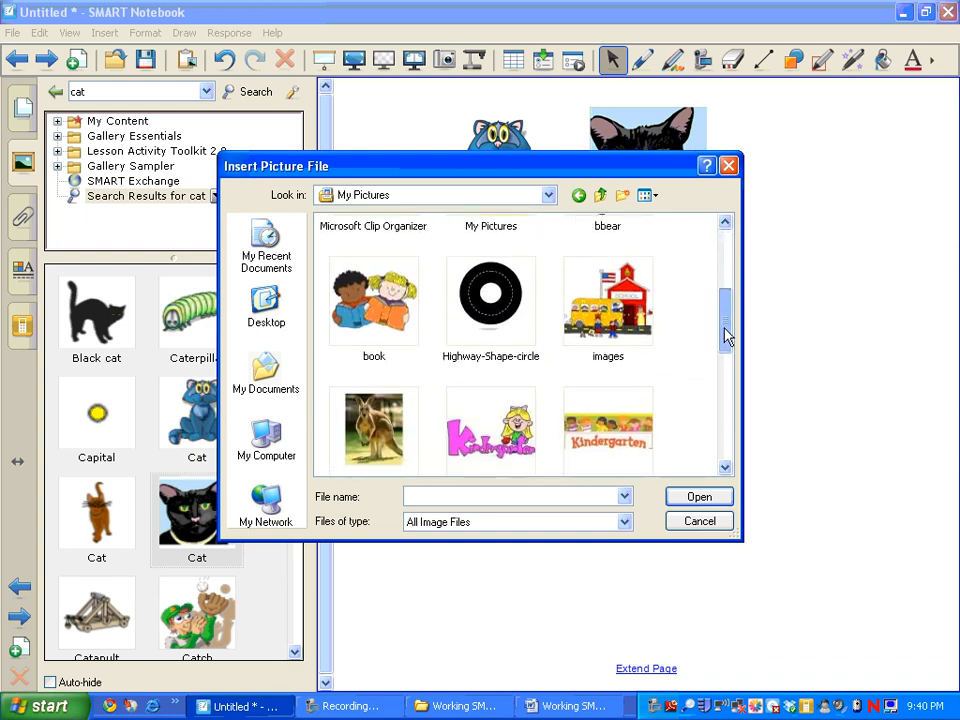
pyautogui.scroll(-1, 726, 337)
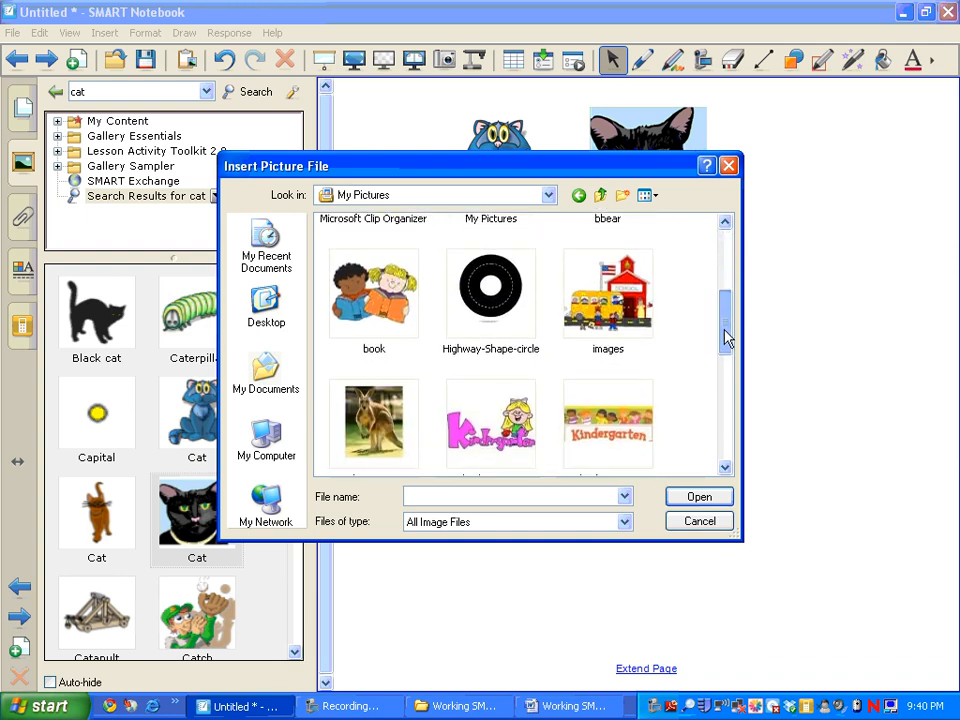
pyautogui.click(380, 303)
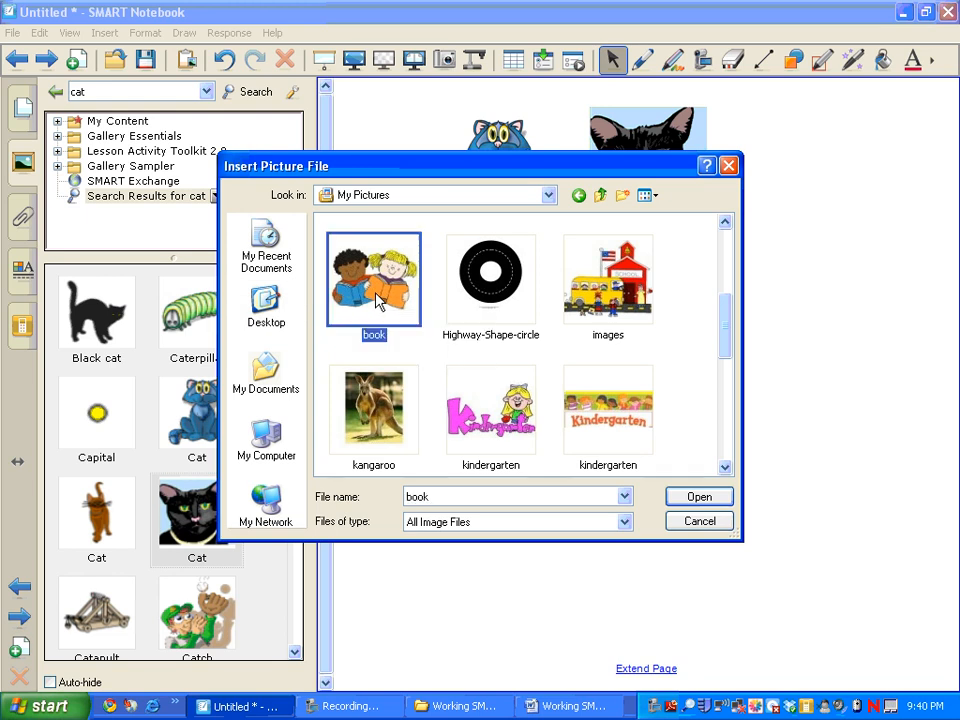
pyautogui.click(703, 497)
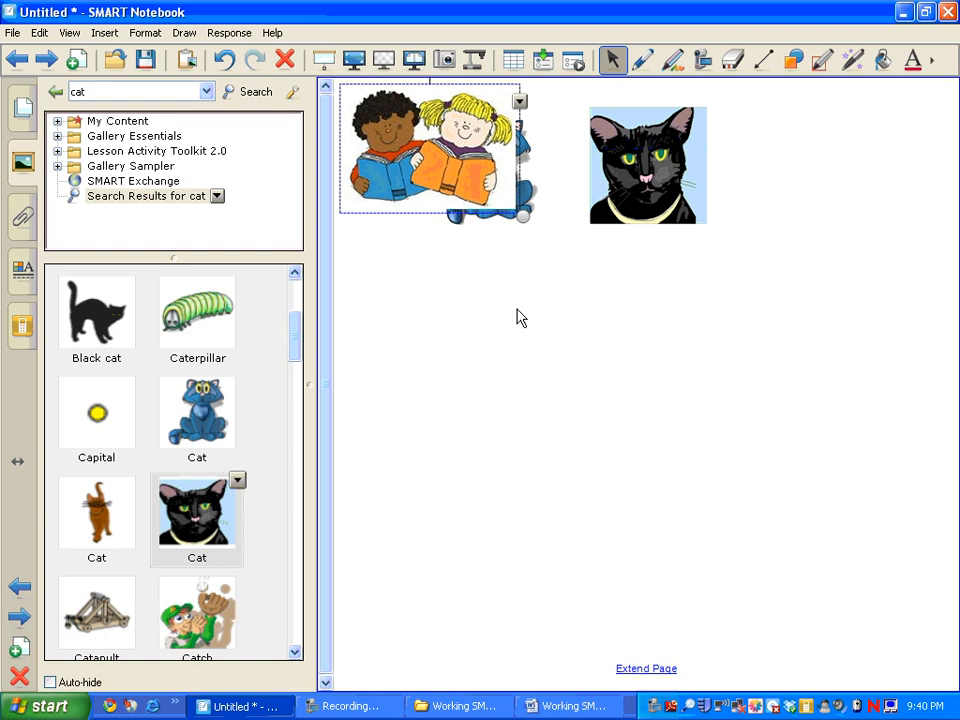
pyautogui.moveTo(427, 167); pyautogui.dragTo(603, 380)
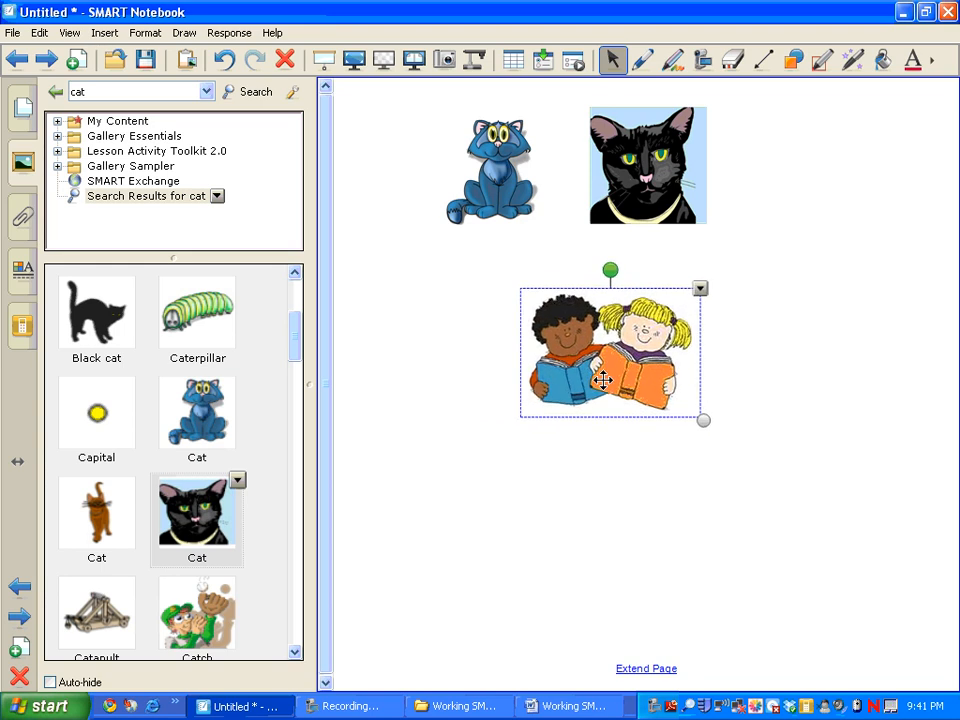
pyautogui.click(99, 42)
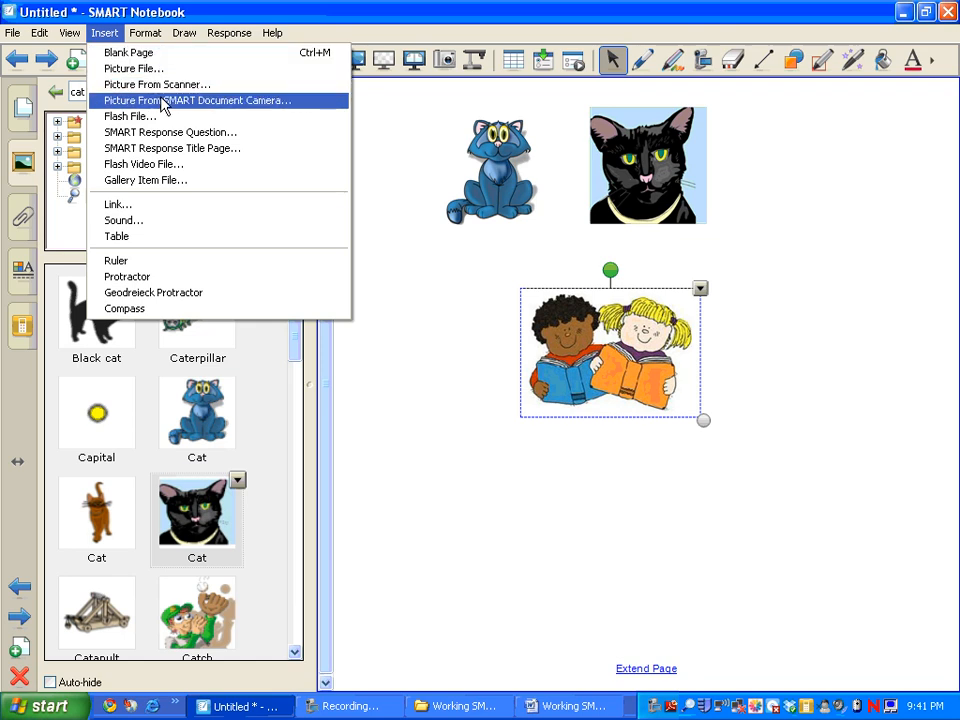
pyautogui.click(392, 157)
pyautogui.click(392, 157)
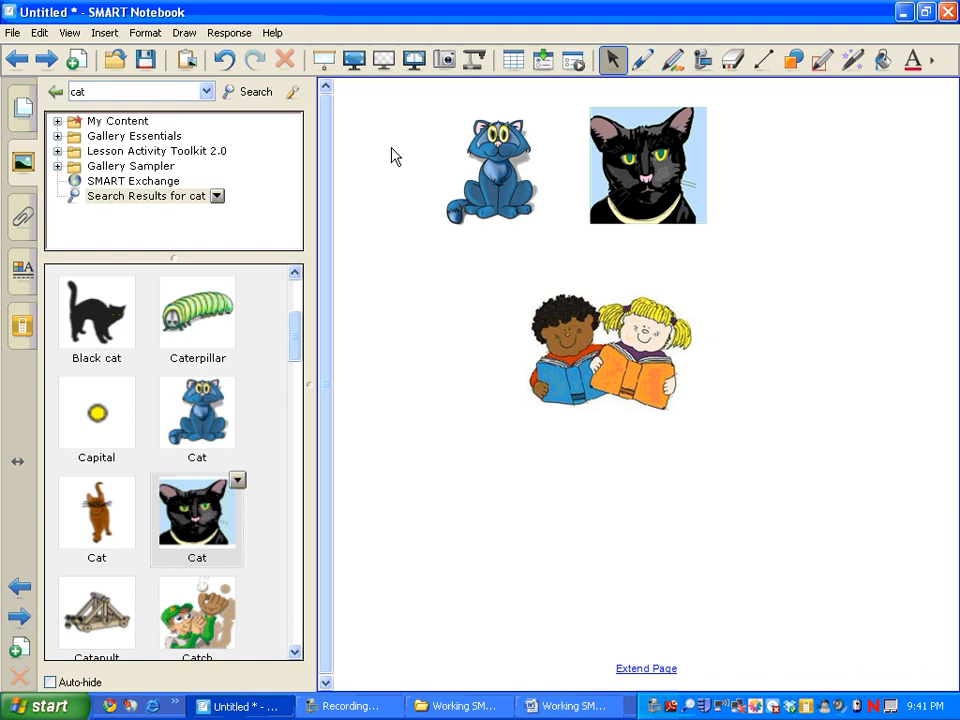
pyautogui.click(555, 325)
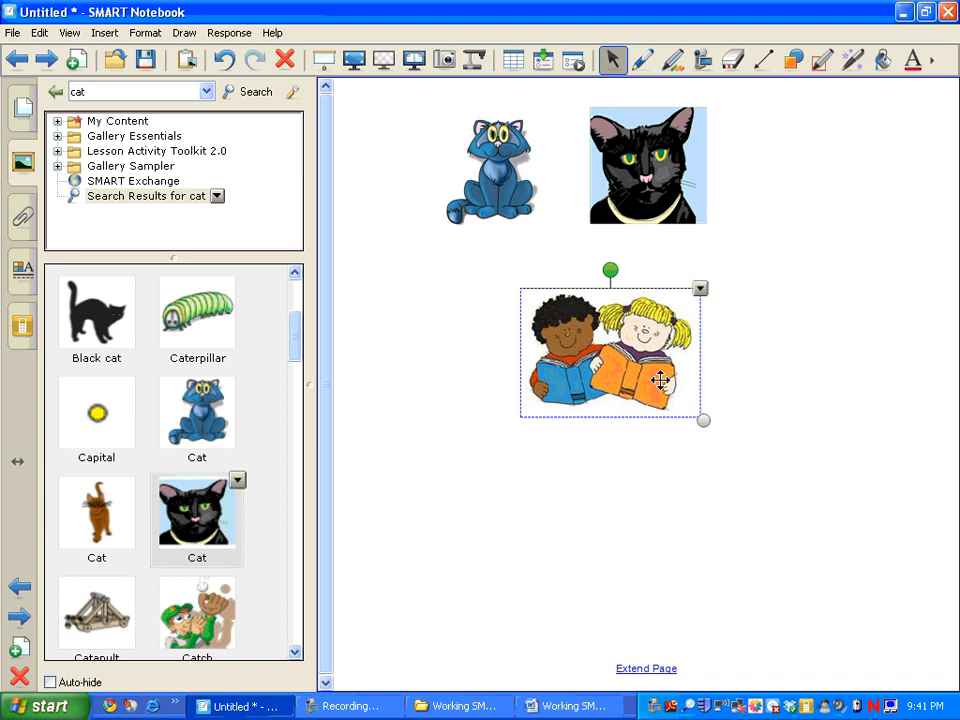
pyautogui.click(700, 290)
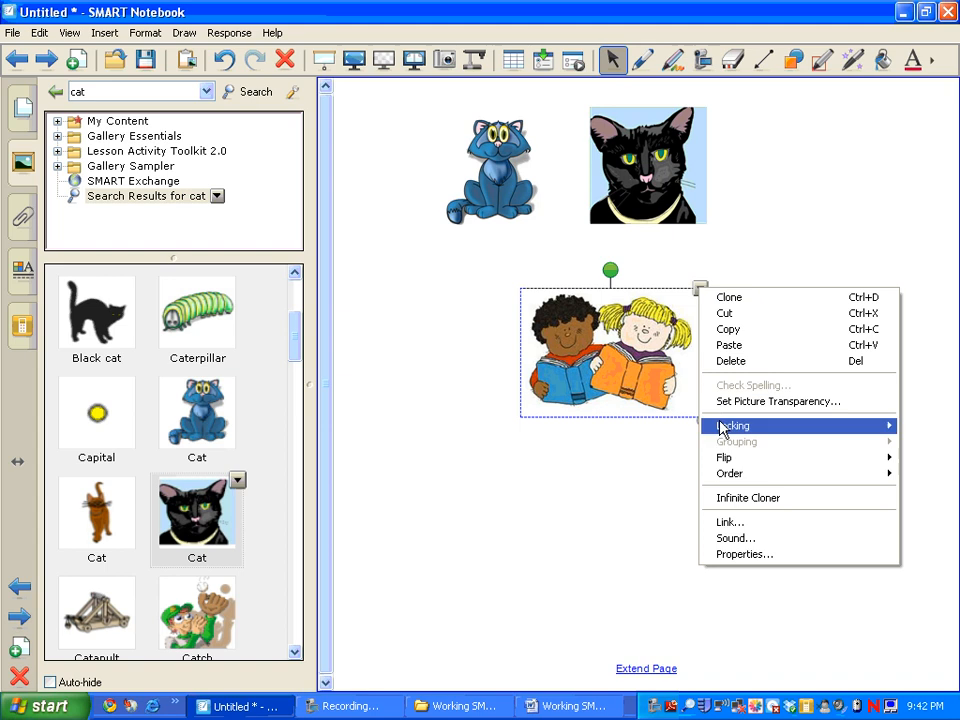
pyautogui.moveTo(723, 430)
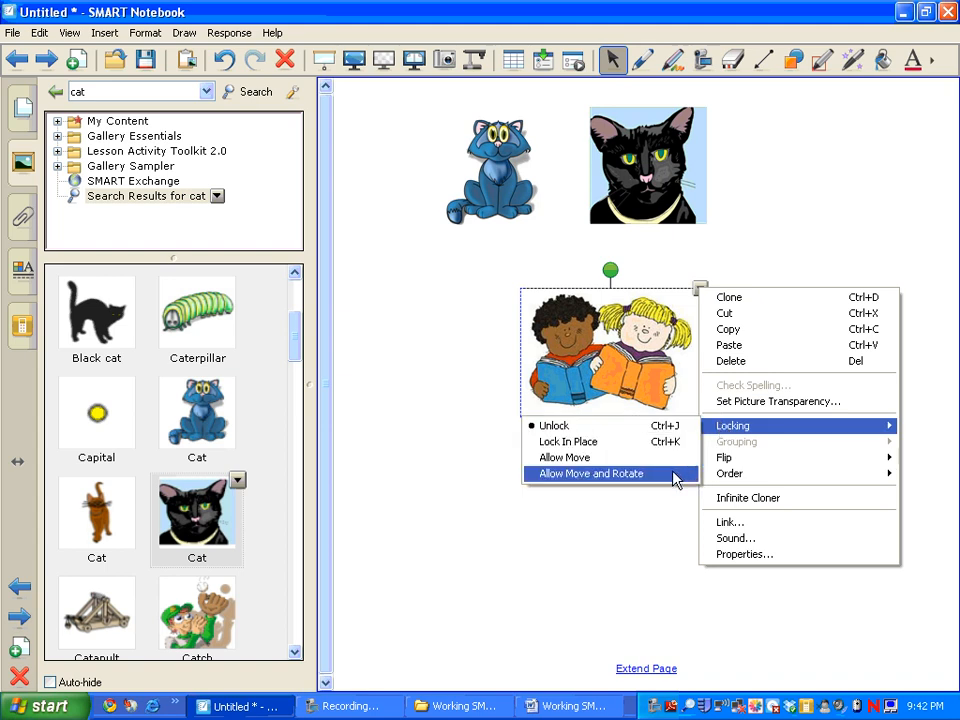
pyautogui.moveTo(716, 465)
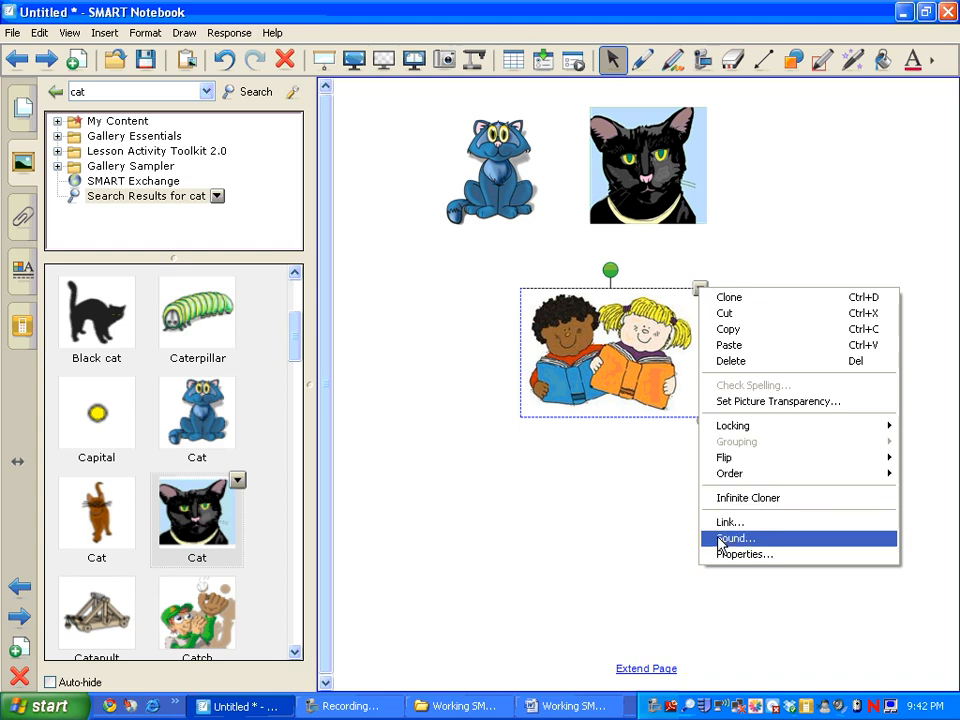
pyautogui.click(611, 512)
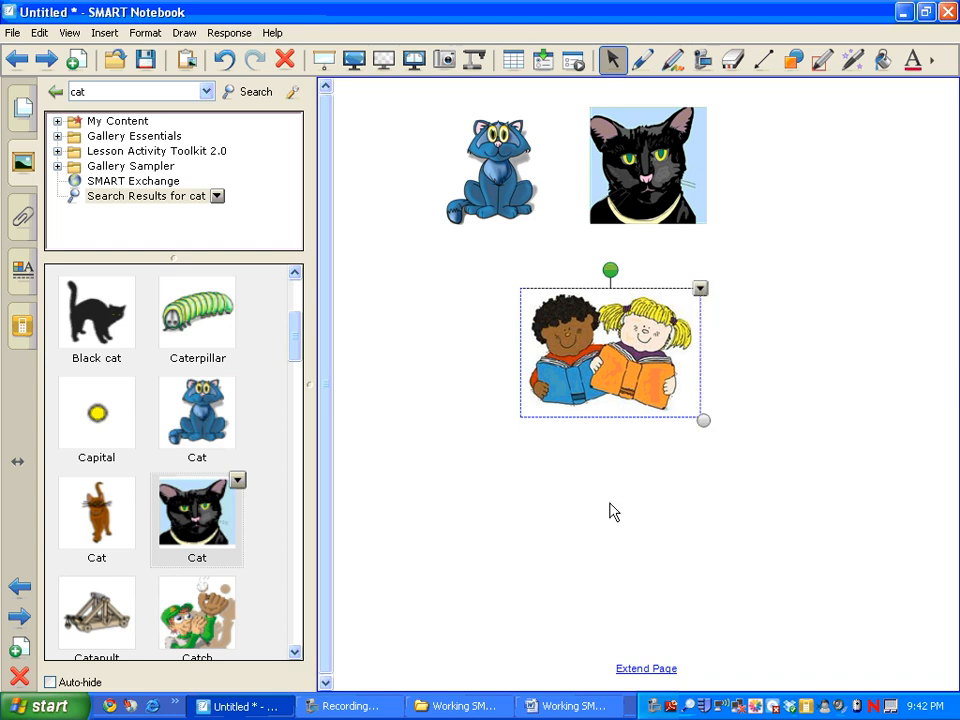
pyautogui.click(611, 512)
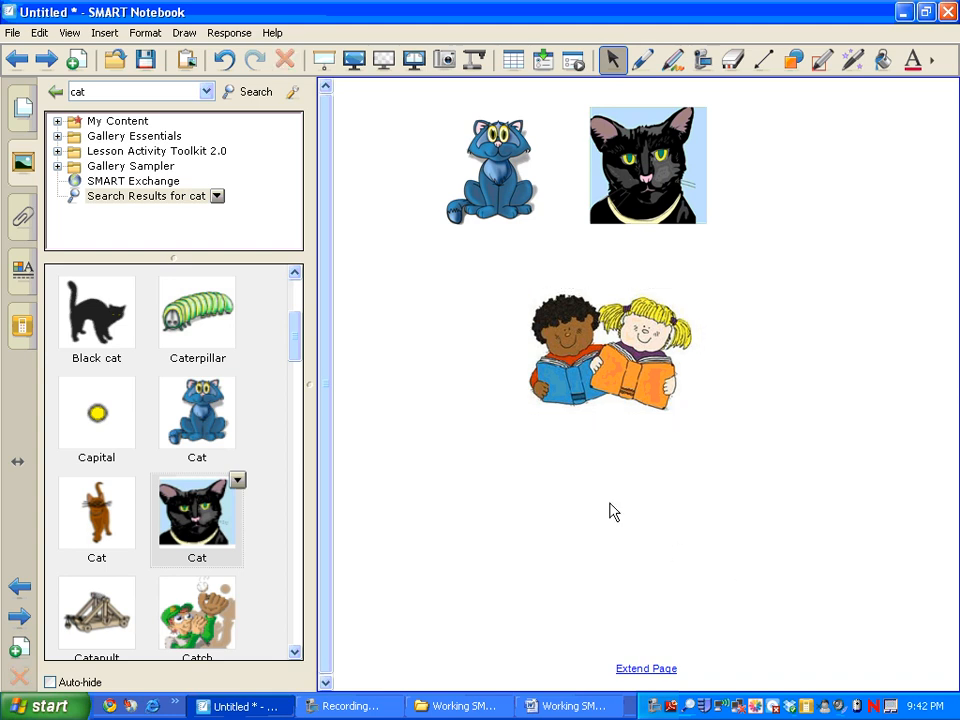
# - Make the white background of the reading children picture transparent and move the picture below and to the right of the black cat
pyautogui.click(634, 334)
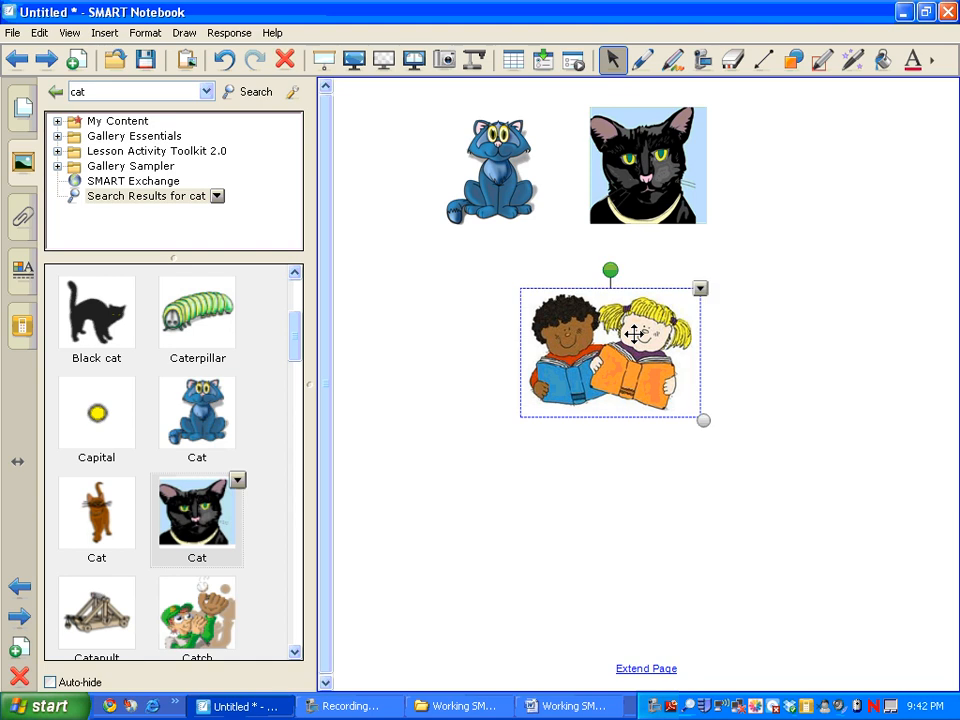
pyautogui.rightClick(634, 334)
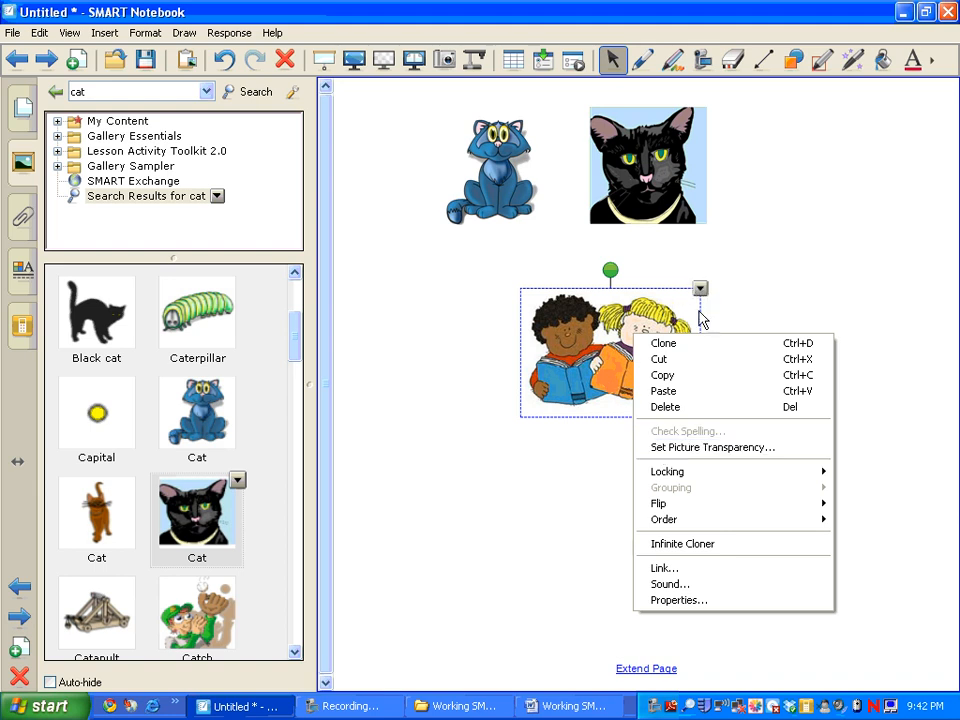
pyautogui.click(699, 452)
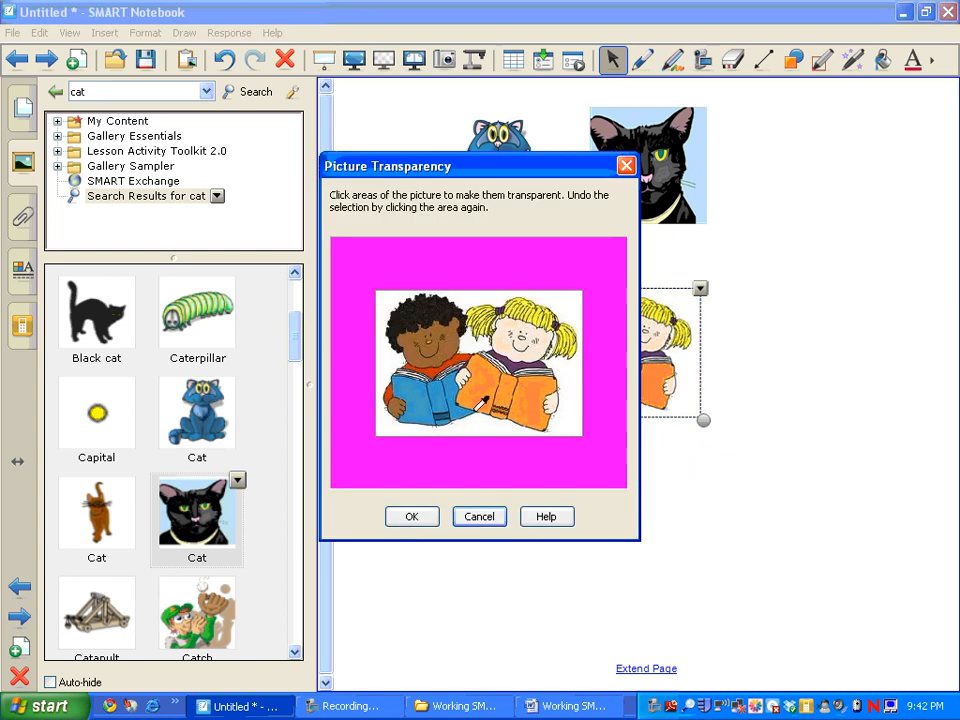
pyautogui.click(571, 379)
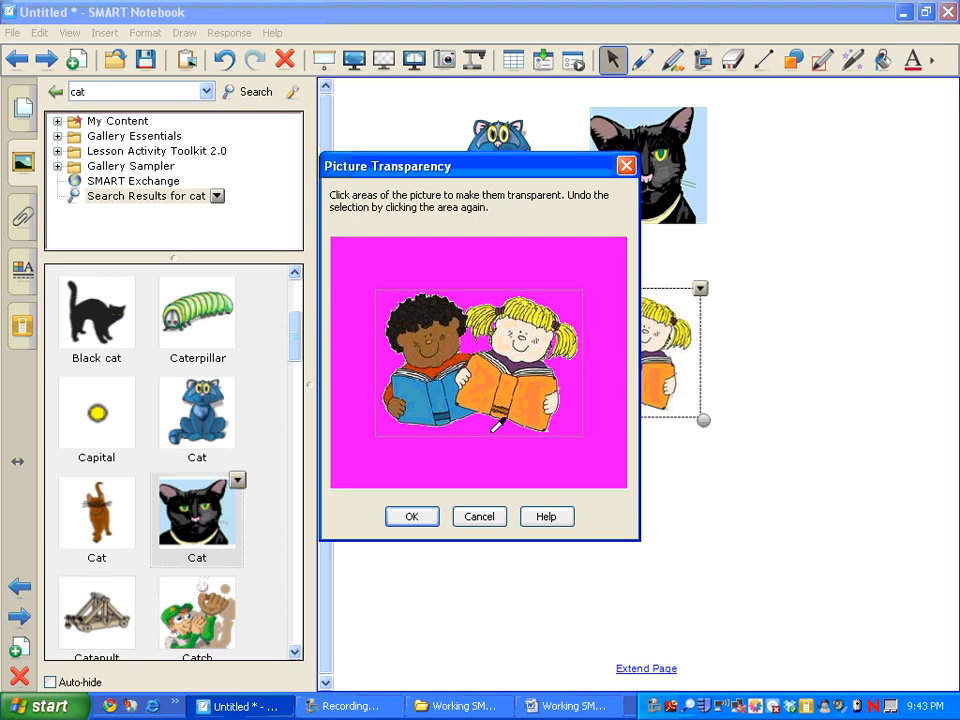
pyautogui.click(408, 518)
pyautogui.moveTo(691, 361); pyautogui.dragTo(890, 349)
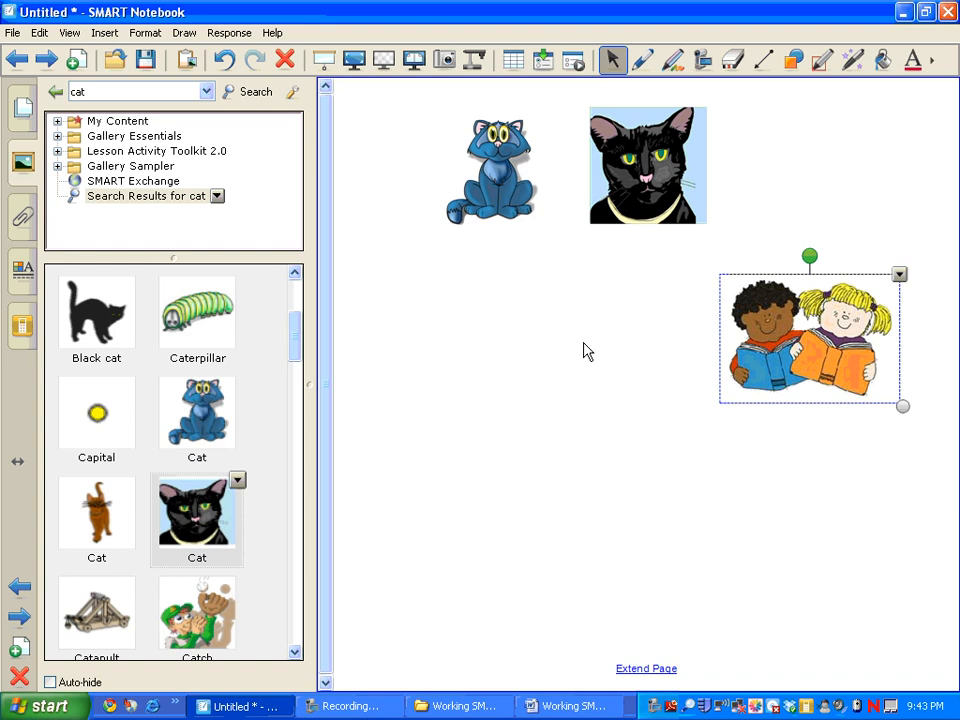
# - Make the grey shadow areas around the blue cat transparent and move the cat down and to the left
pyautogui.click(503, 157)
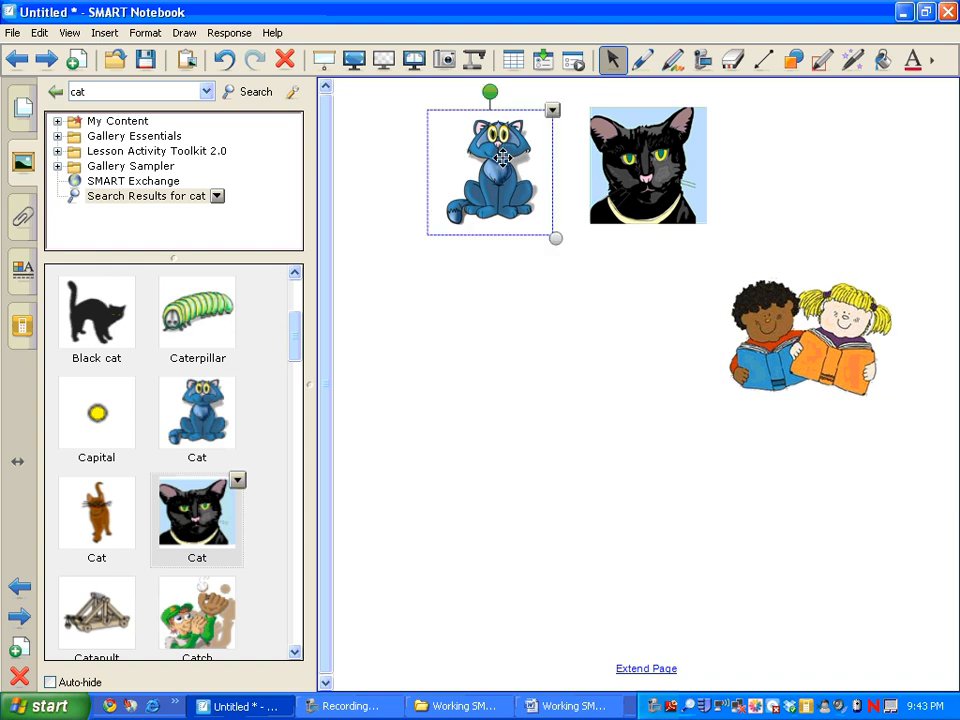
pyautogui.rightClick(503, 158)
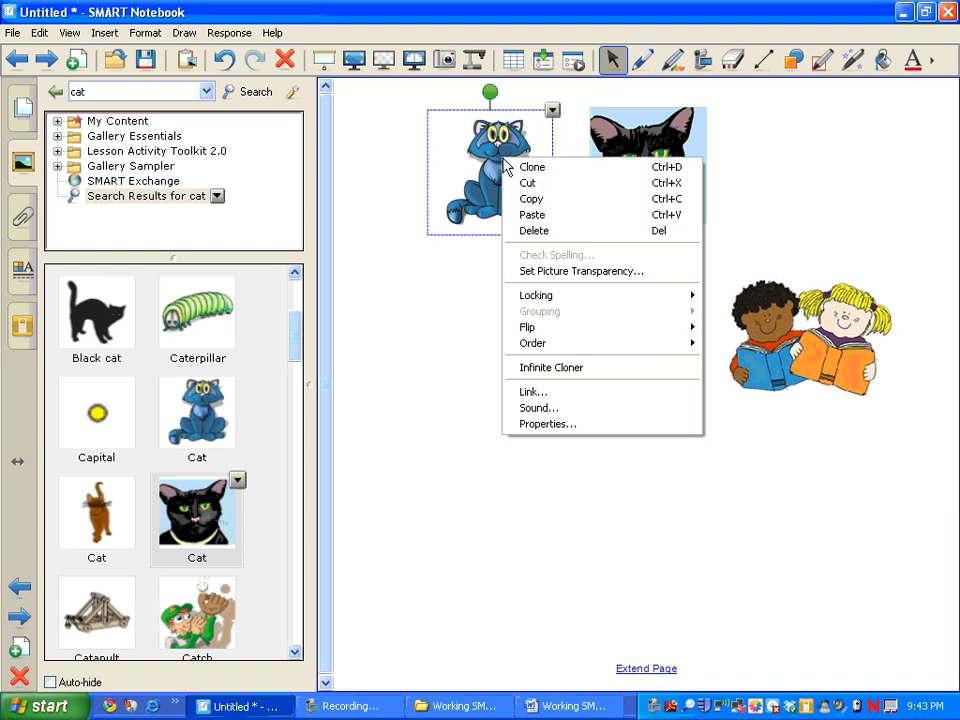
pyautogui.click(535, 277)
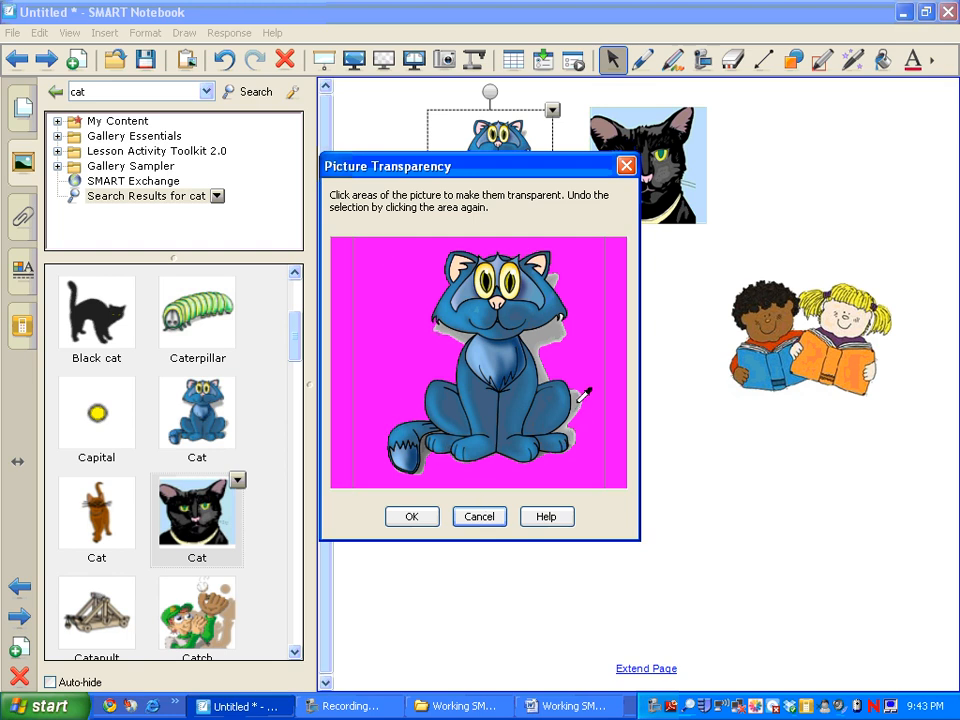
pyautogui.click(545, 356)
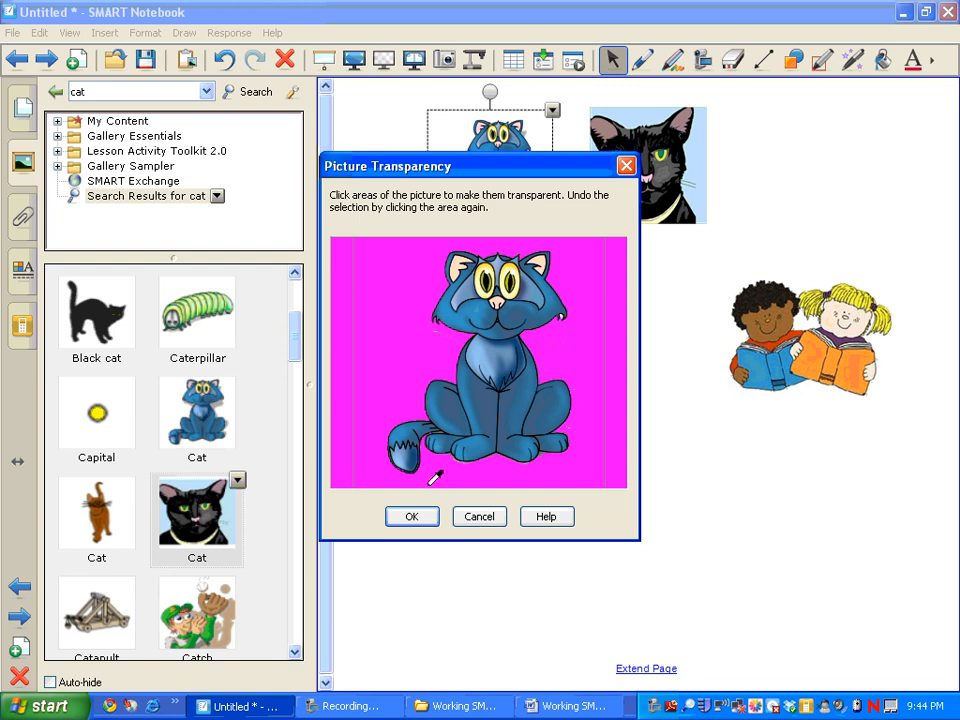
pyautogui.click(411, 517)
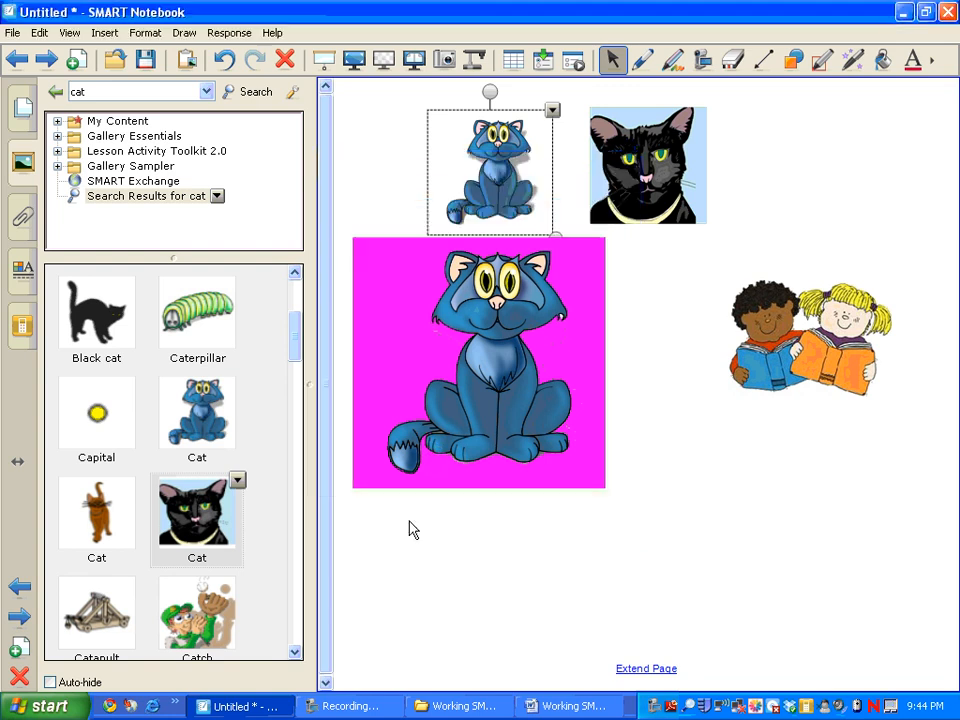
pyautogui.moveTo(492, 191); pyautogui.dragTo(424, 276)
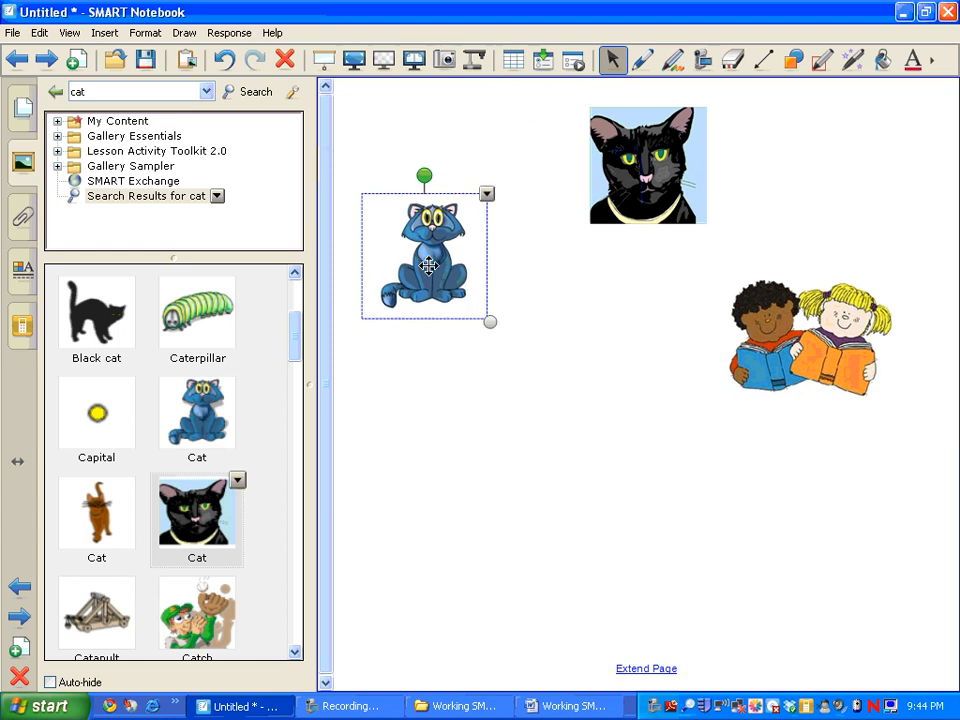
# - Make the light blue background areas of the black cat picture transparent
pyautogui.click(656, 155)
pyautogui.rightClick(658, 152)
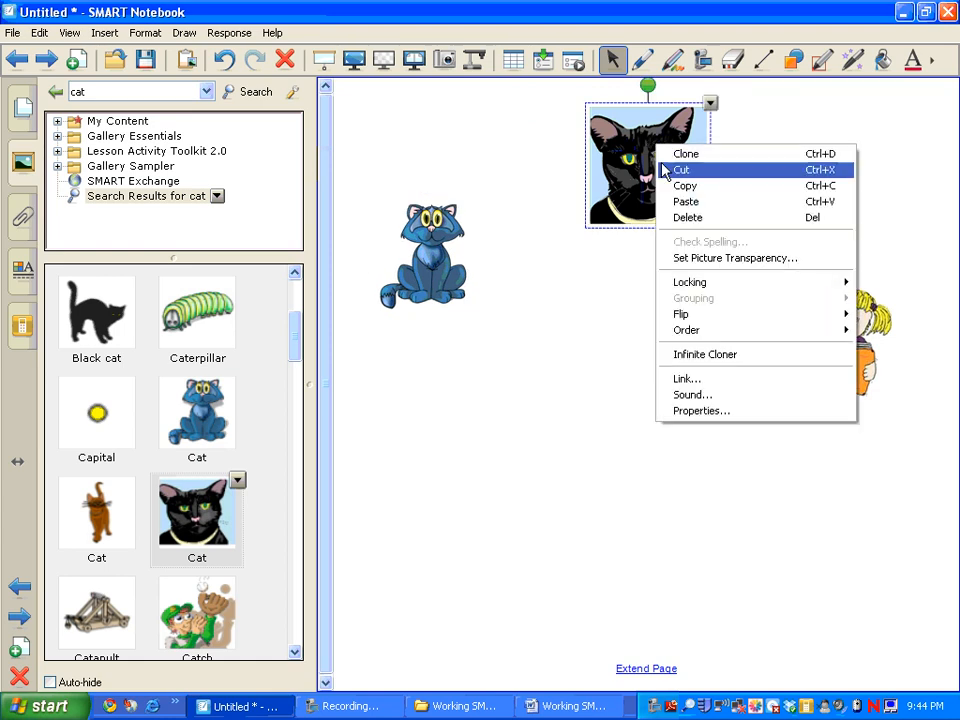
pyautogui.click(690, 259)
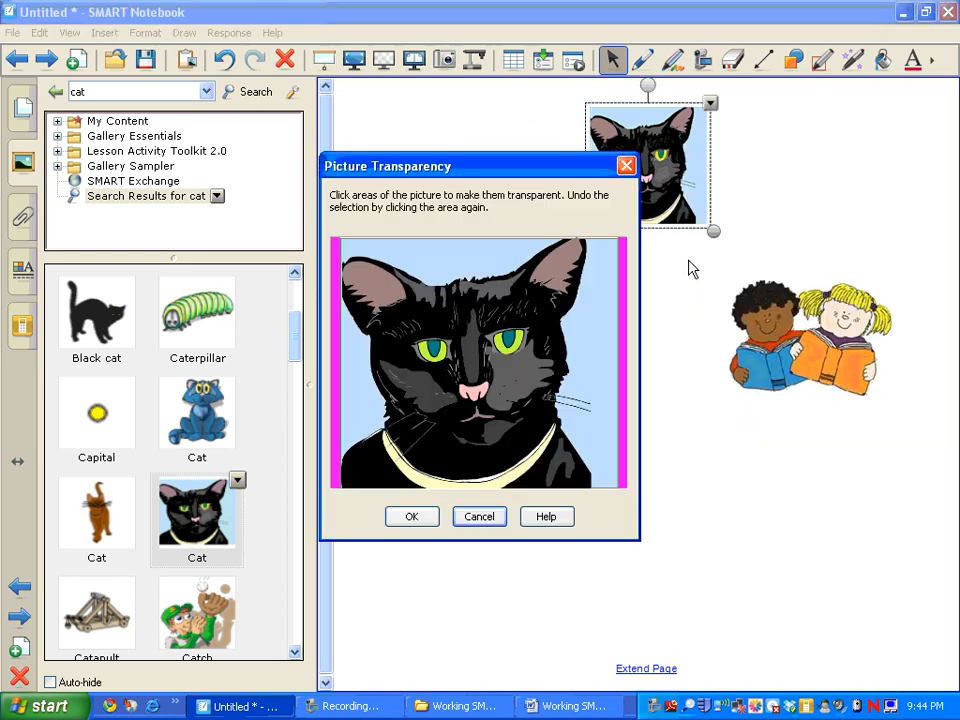
pyautogui.click(604, 312)
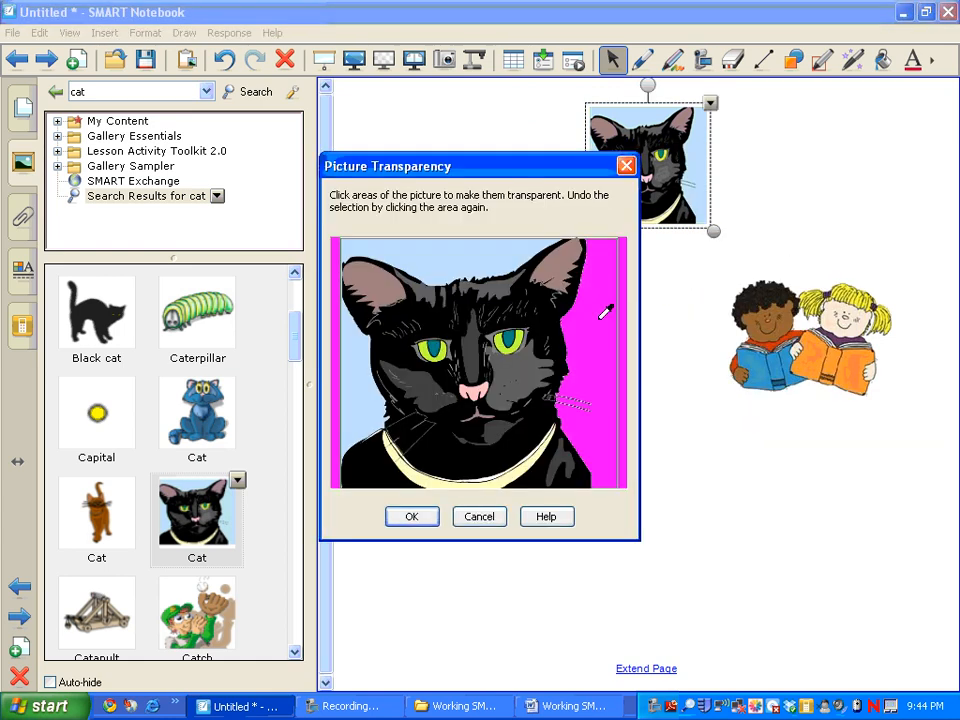
pyautogui.click(500, 252)
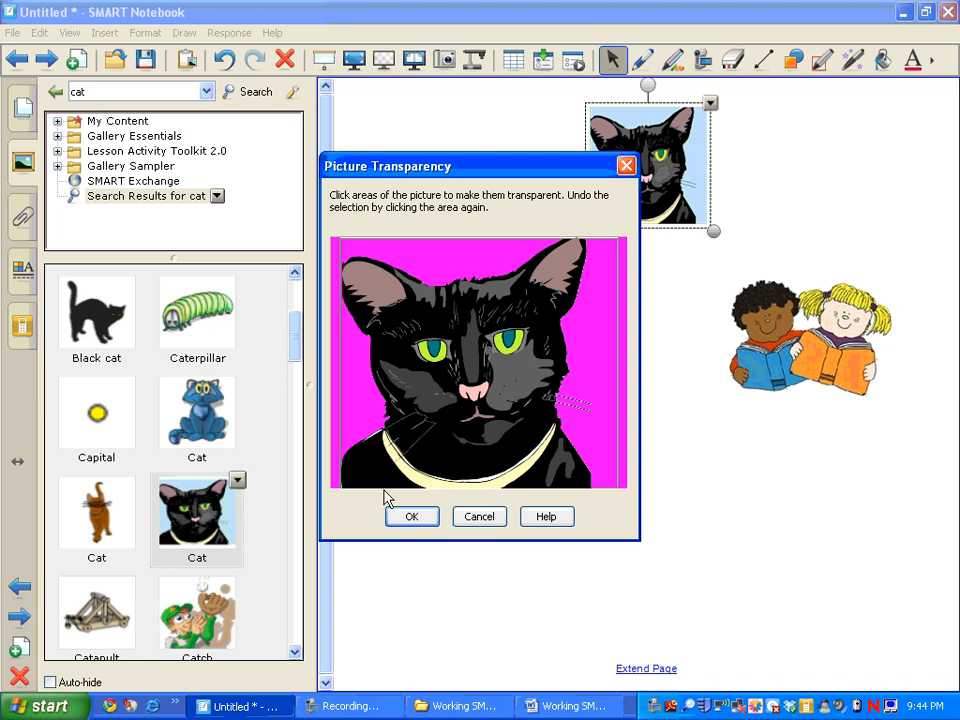
pyautogui.click(411, 518)
# - Move the black cat around the page and place it above and to the right of the blue cat
pyautogui.moveTo(661, 160); pyautogui.dragTo(646, 292)
pyautogui.click(662, 418)
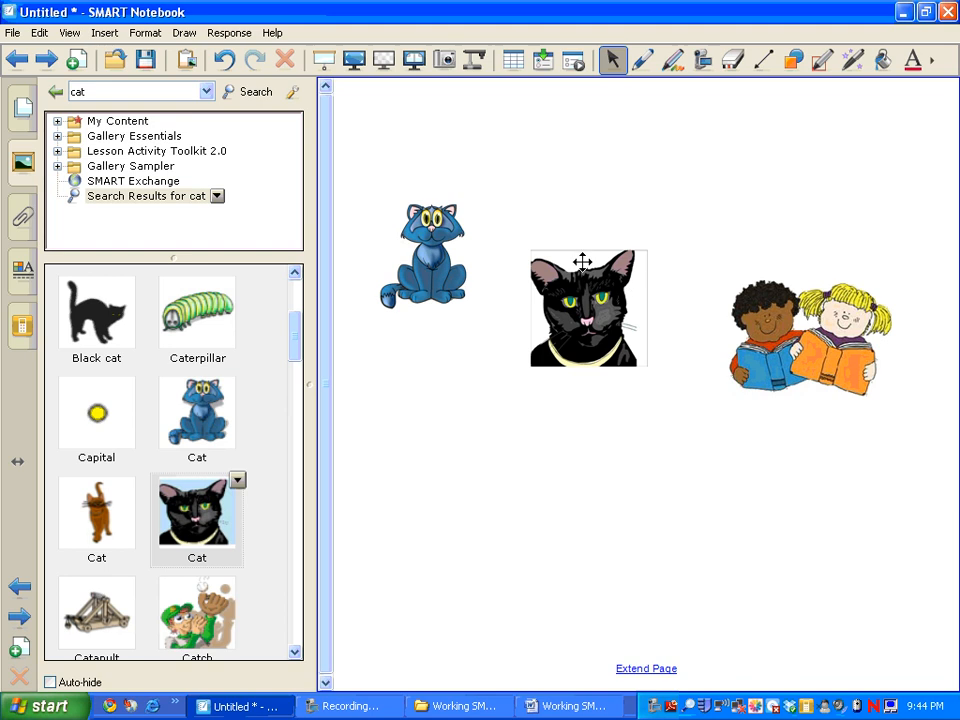
pyautogui.moveTo(574, 221); pyautogui.dragTo(561, 127)
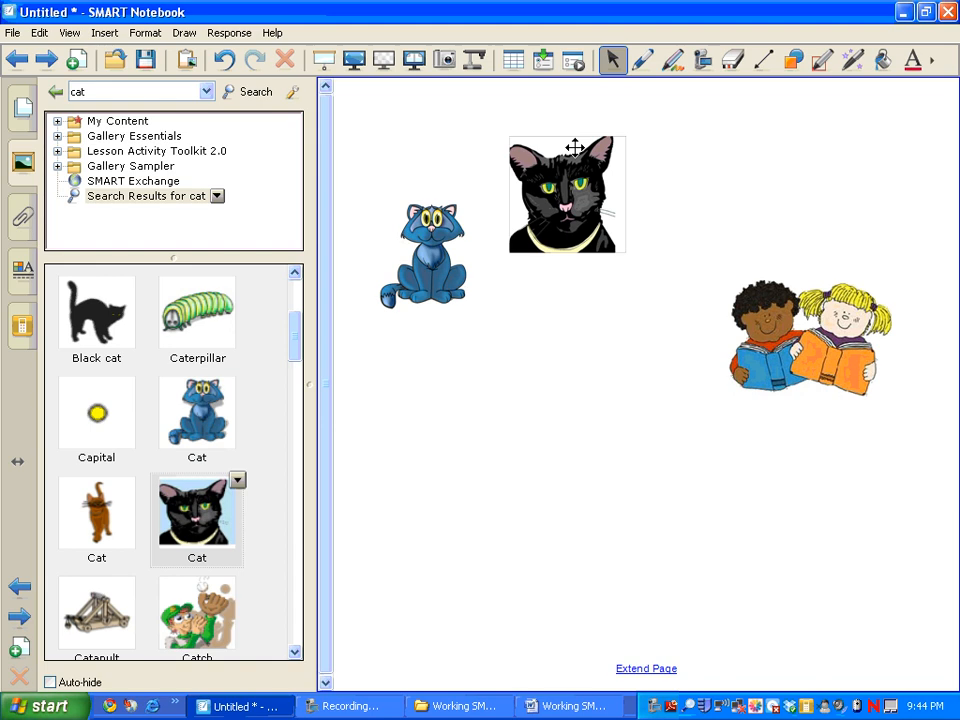
pyautogui.moveTo(577, 180); pyautogui.dragTo(625, 178)
# - Clone the blue cat, shift the clone slightly down, and cut it from the page
pyautogui.click(433, 230)
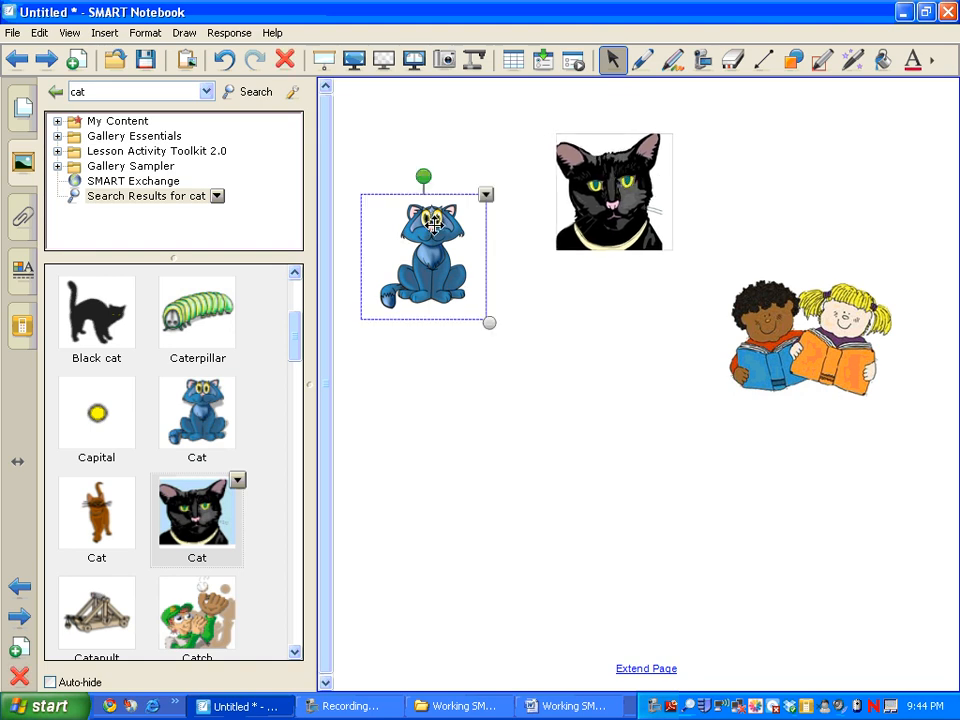
pyautogui.rightClick(435, 232)
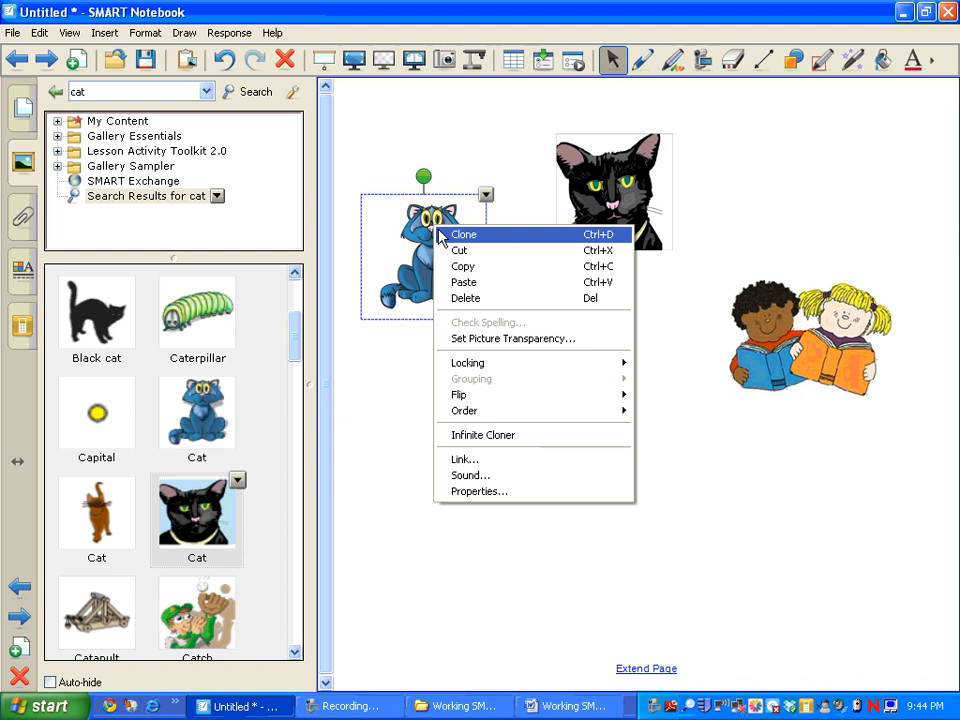
pyautogui.click(462, 234)
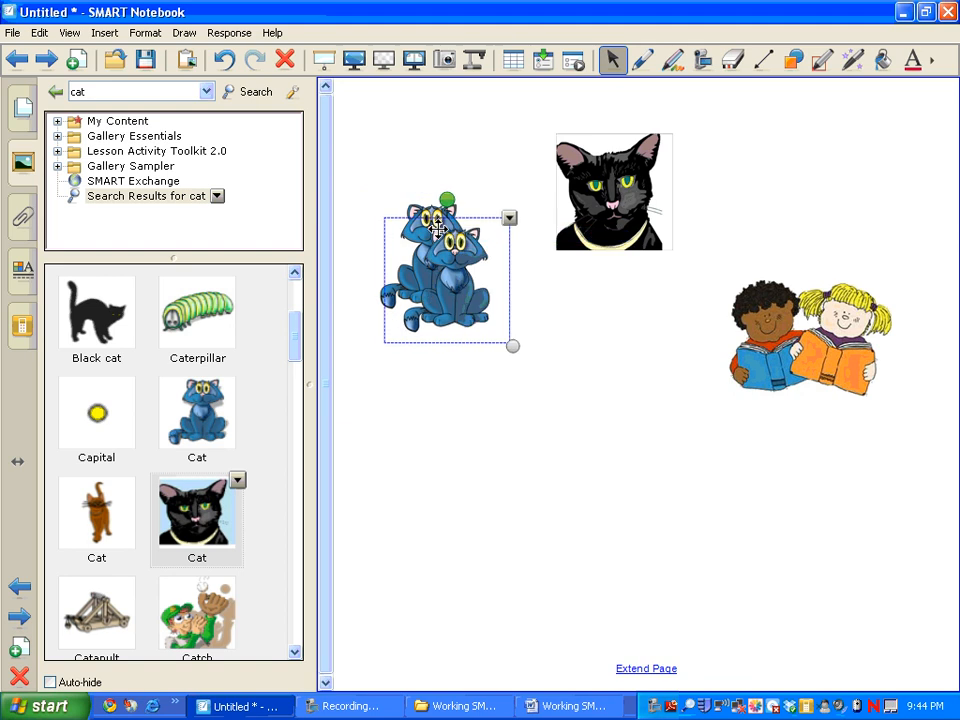
pyautogui.moveTo(483, 287)
pyautogui.mouseDown()
pyautogui.moveTo(533, 364)
pyautogui.moveTo(476, 310)
pyautogui.mouseUp()
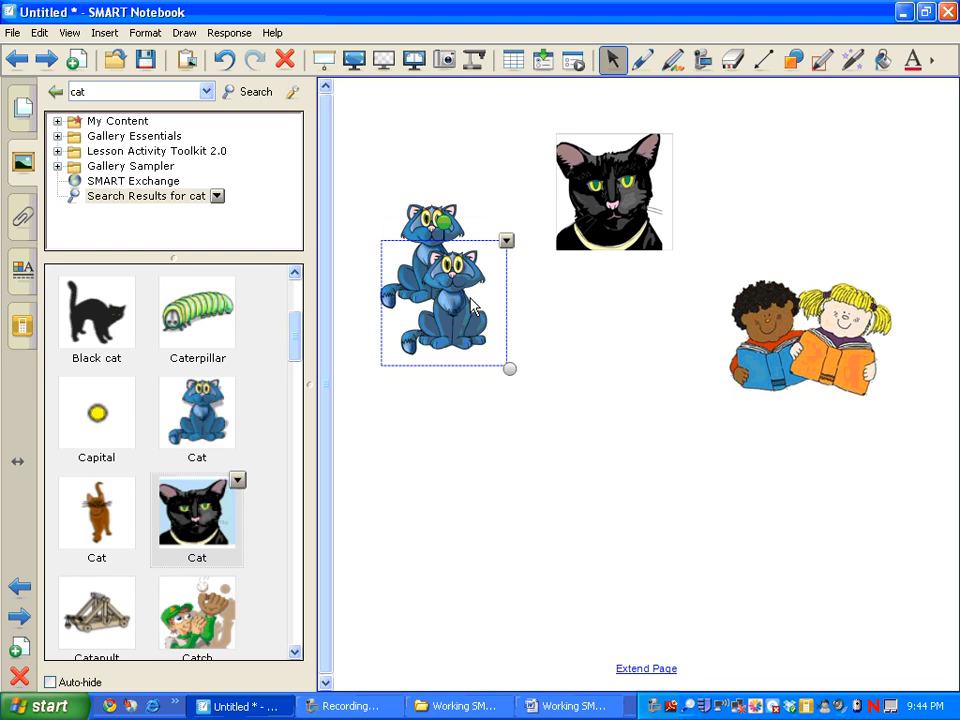
pyautogui.rightClick(474, 306)
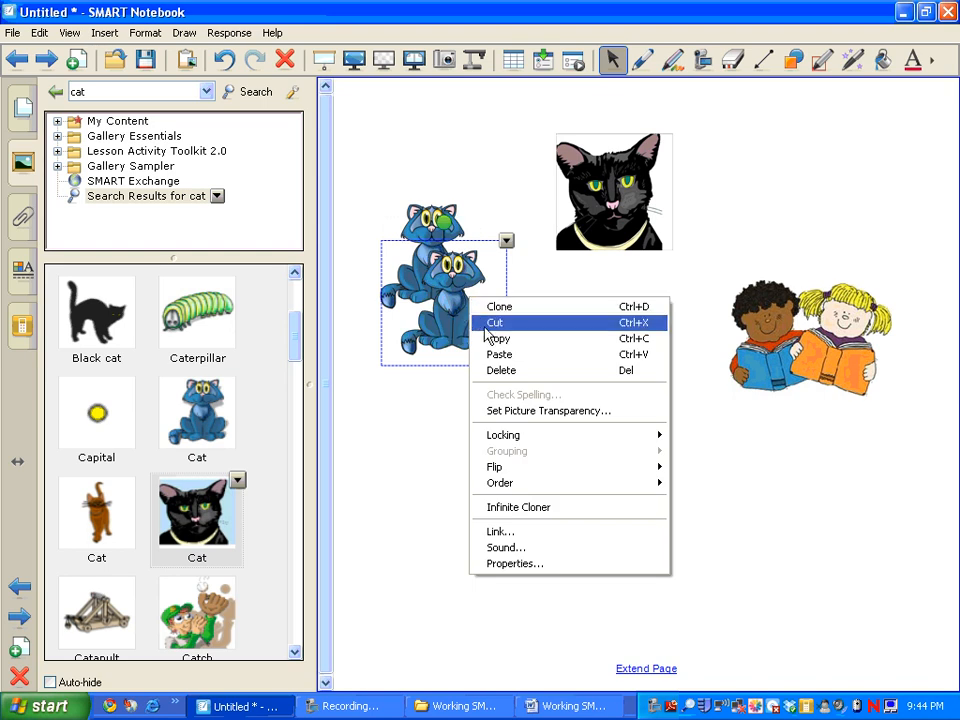
pyautogui.click(486, 326)
# - Copy the blue cat and paste the copy below and to the right of the original
pyautogui.rightClick(434, 281)
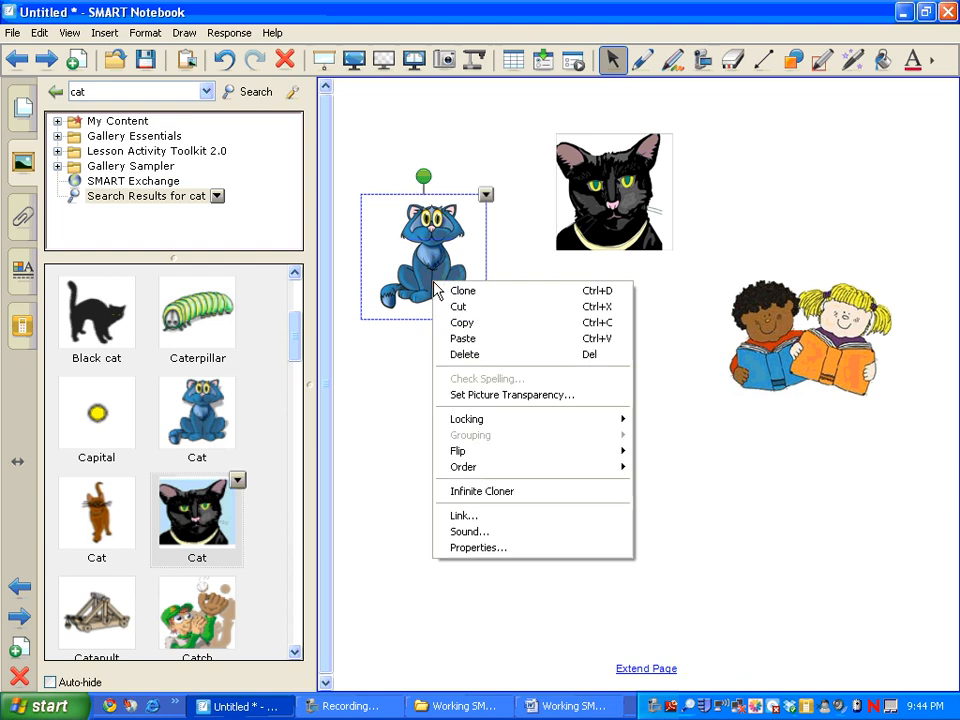
pyautogui.click(446, 323)
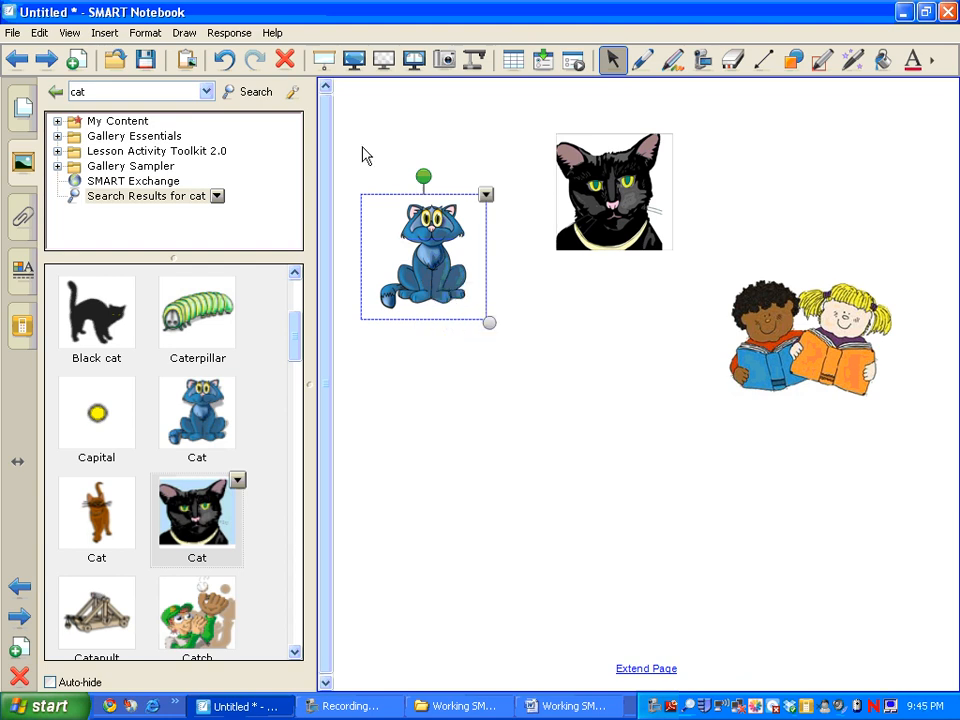
pyautogui.click(186, 59)
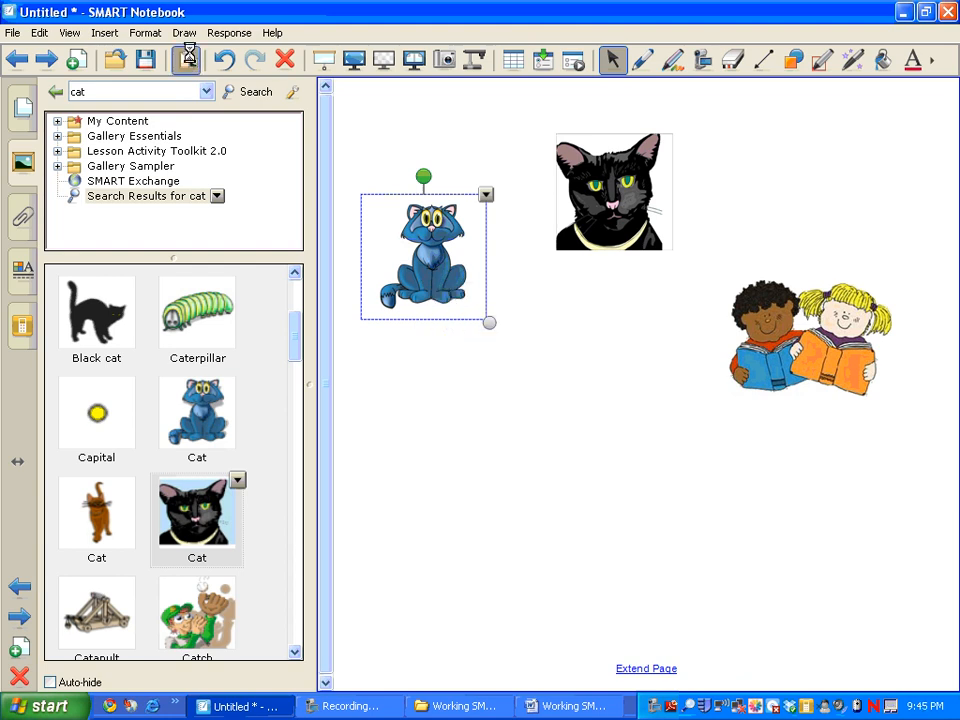
pyautogui.moveTo(421, 148); pyautogui.dragTo(500, 330)
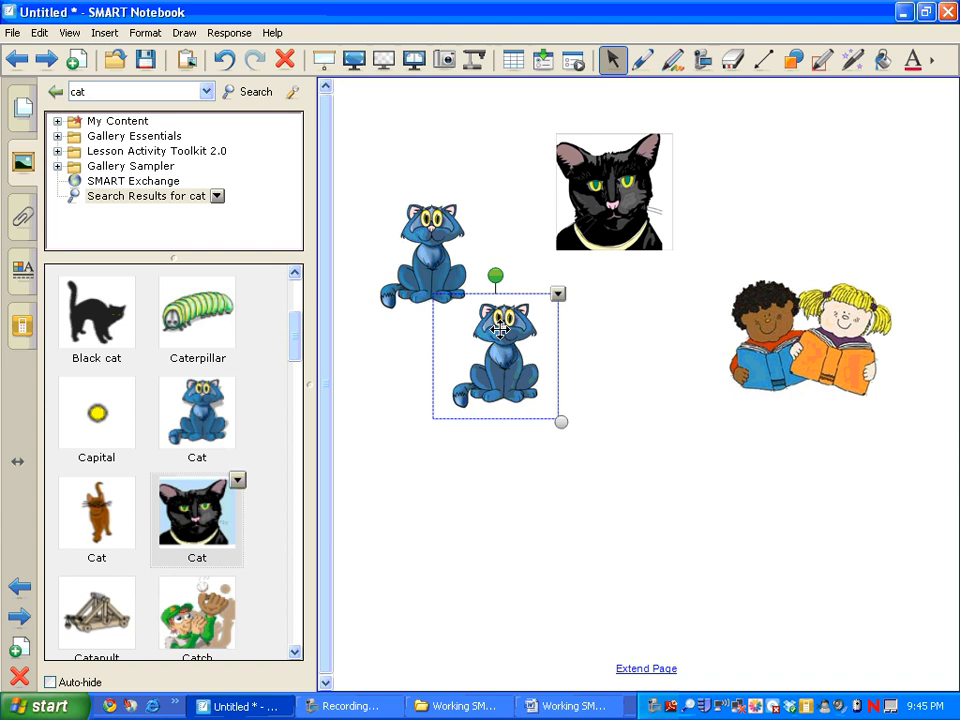
# - Paste a third blue cat and place it below and to the right of the second one
pyautogui.click(558, 294)
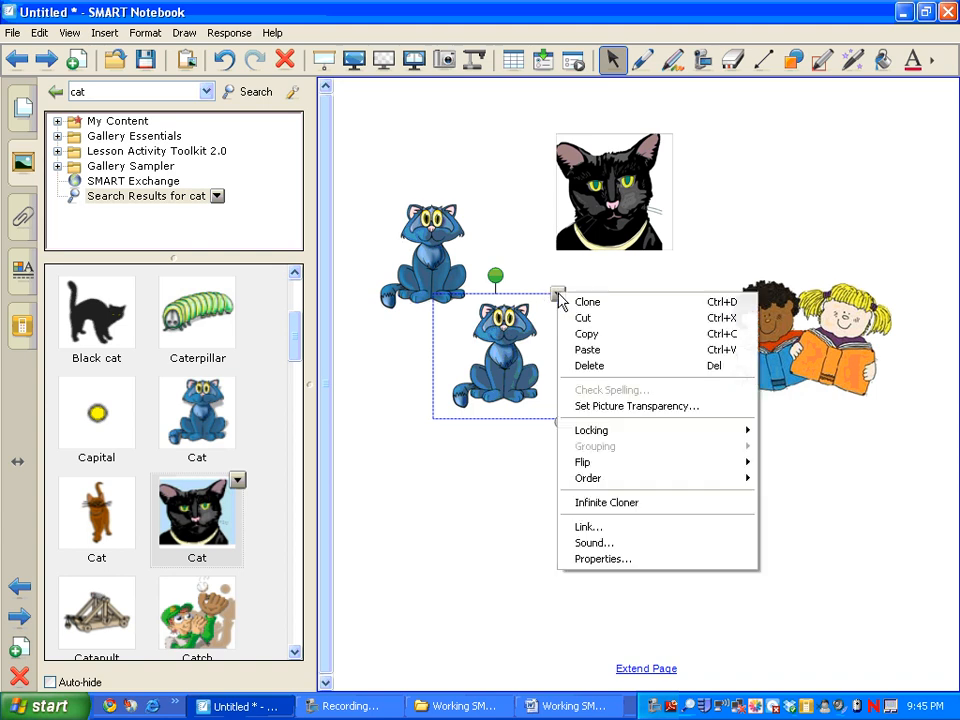
pyautogui.click(587, 352)
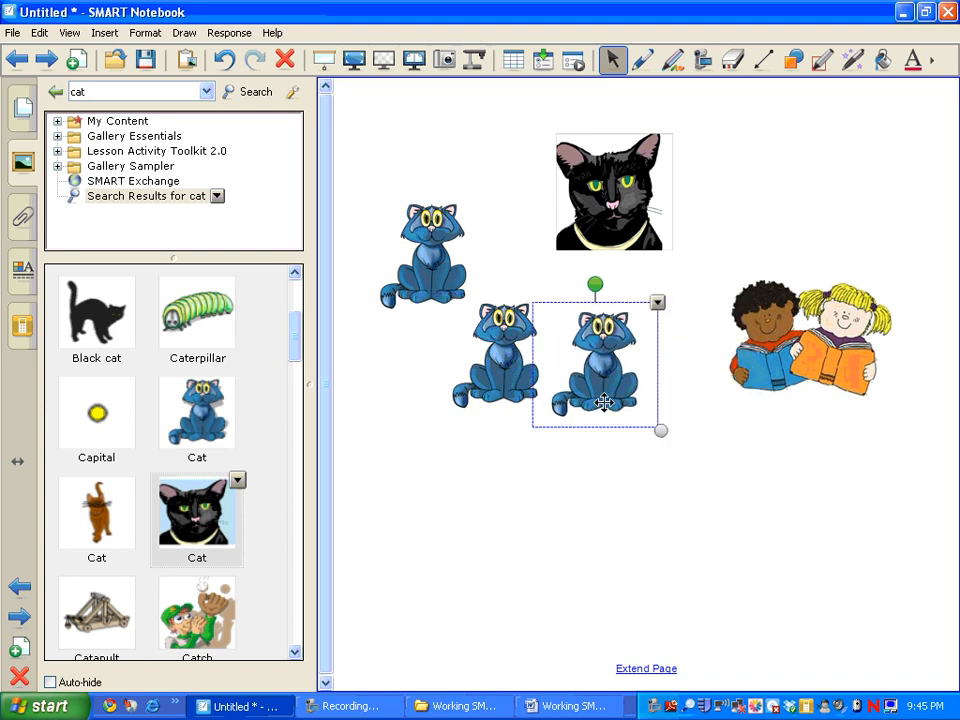
pyautogui.moveTo(604, 402); pyautogui.dragTo(585, 437)
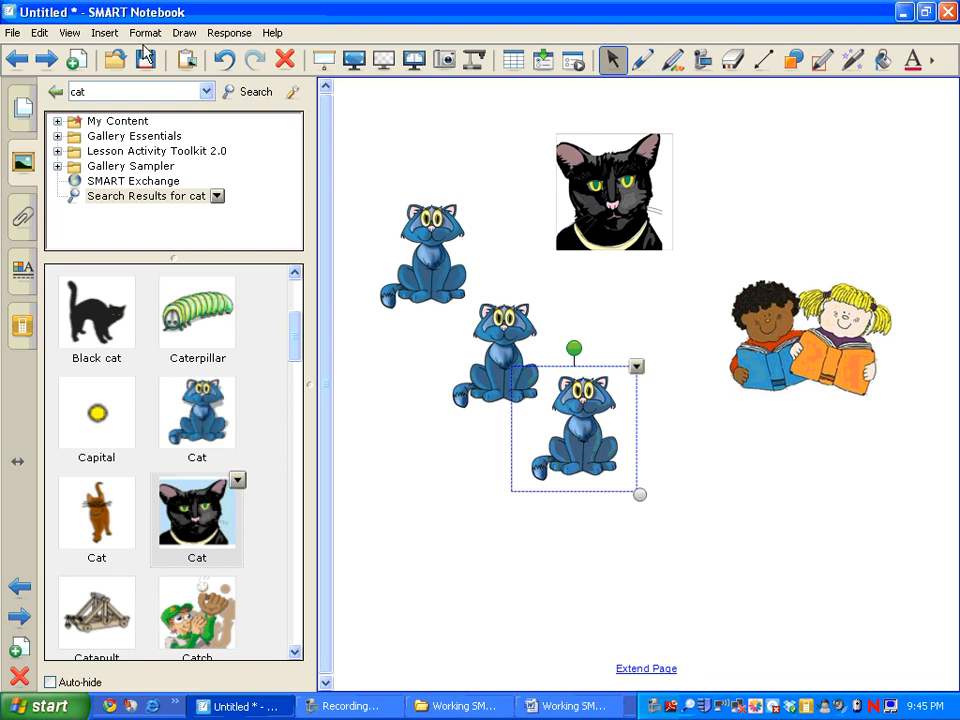
# - Lock the lowest blue cat with Lock In Place, then unlock it
pyautogui.click(636, 367)
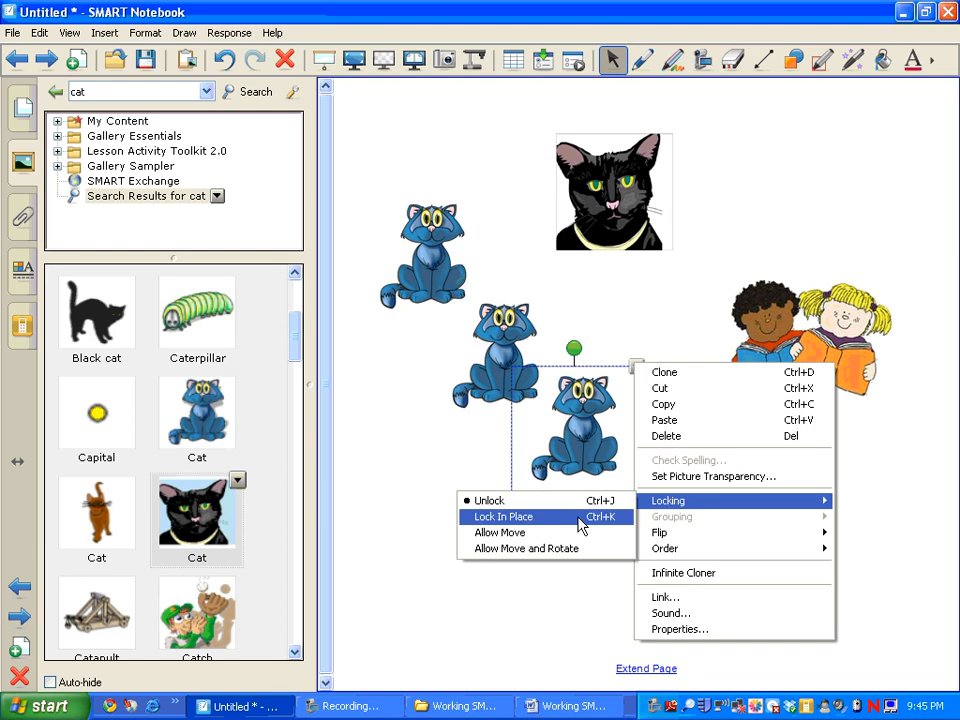
pyautogui.click(580, 517)
pyautogui.click(582, 453)
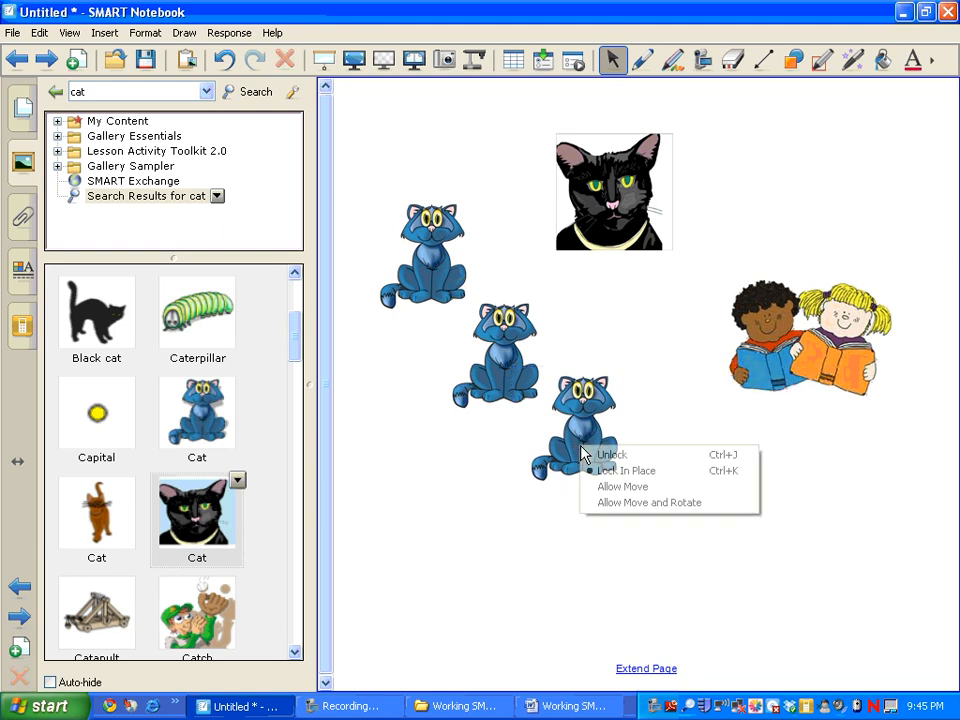
pyautogui.click(590, 455)
# - Set the lowest blue cat's locking to Allow Move, move it farther down the page, and unlock it
pyautogui.rightClick(594, 462)
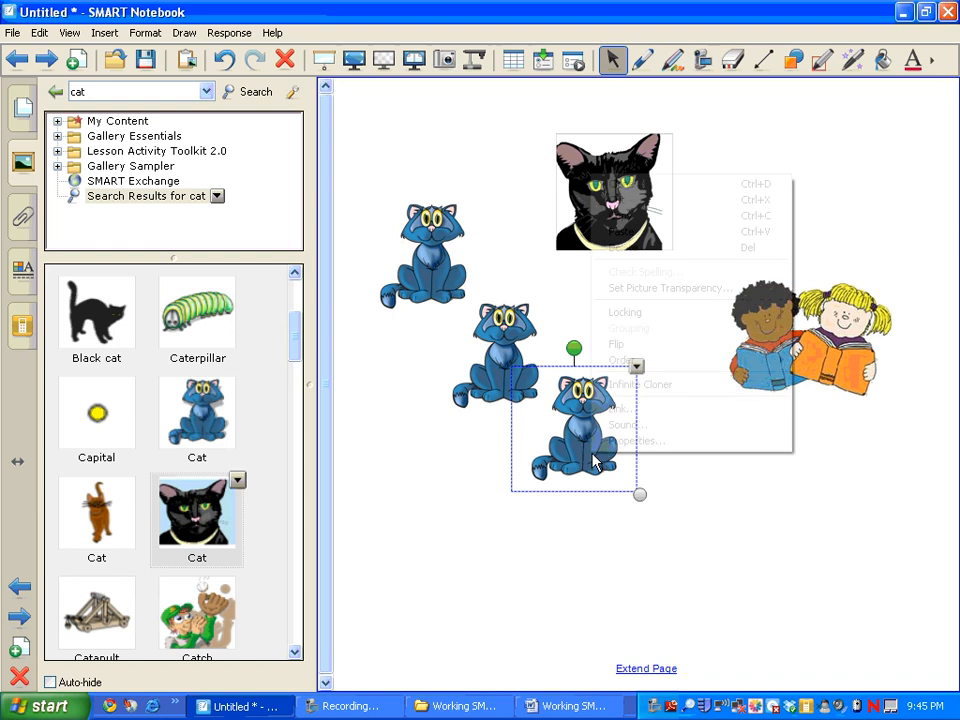
pyautogui.moveTo(605, 312)
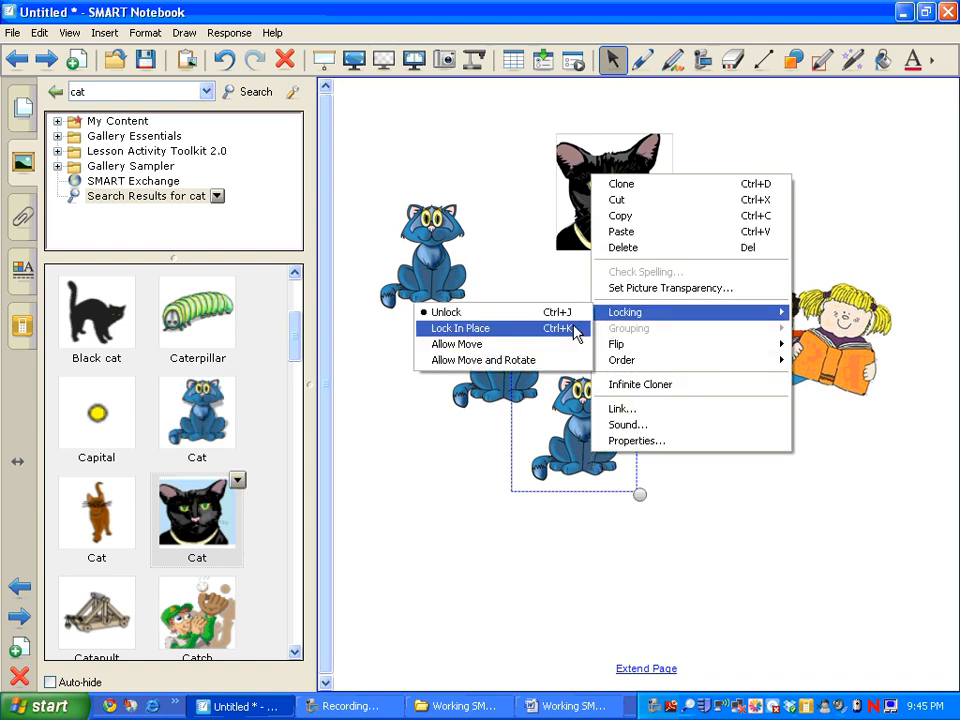
pyautogui.click(573, 342)
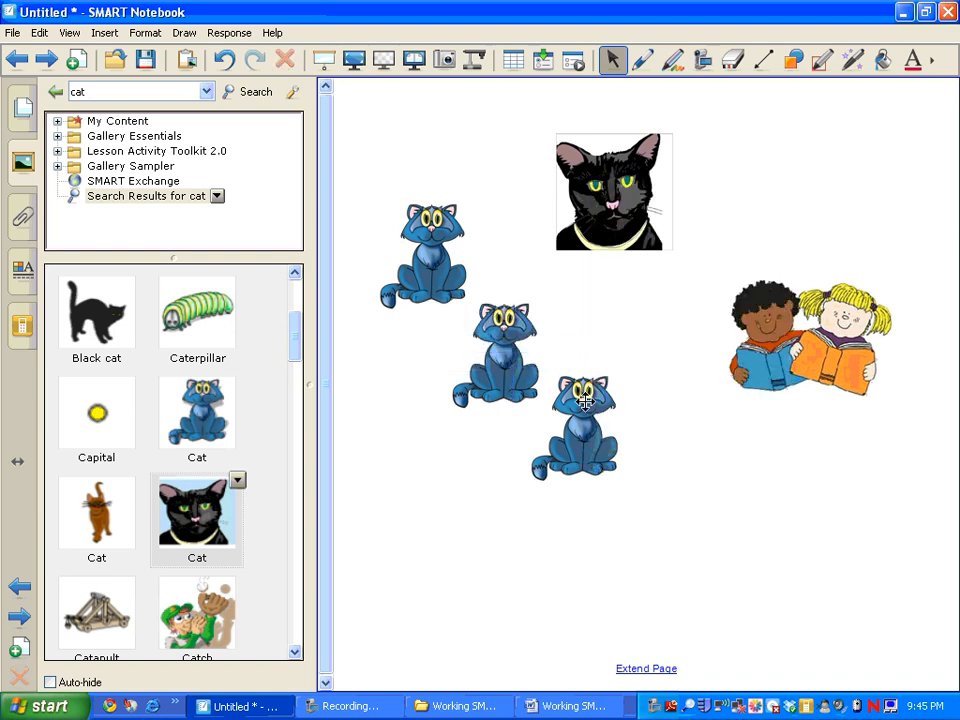
pyautogui.moveTo(584, 403); pyautogui.dragTo(608, 489)
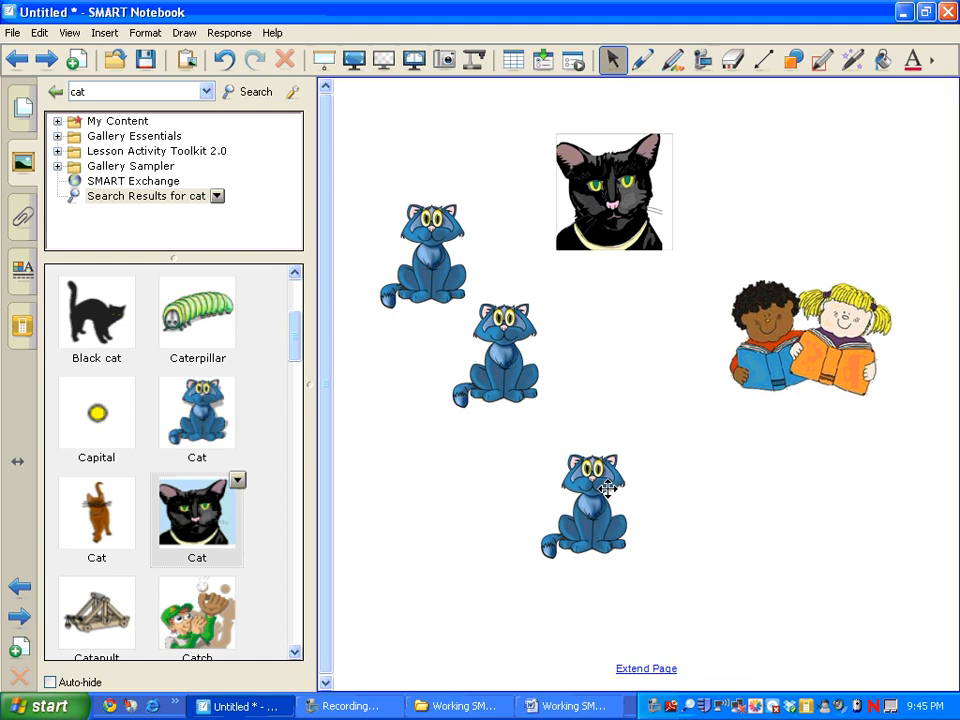
pyautogui.moveTo(624, 486); pyautogui.dragTo(623, 431)
pyautogui.rightClick(623, 431)
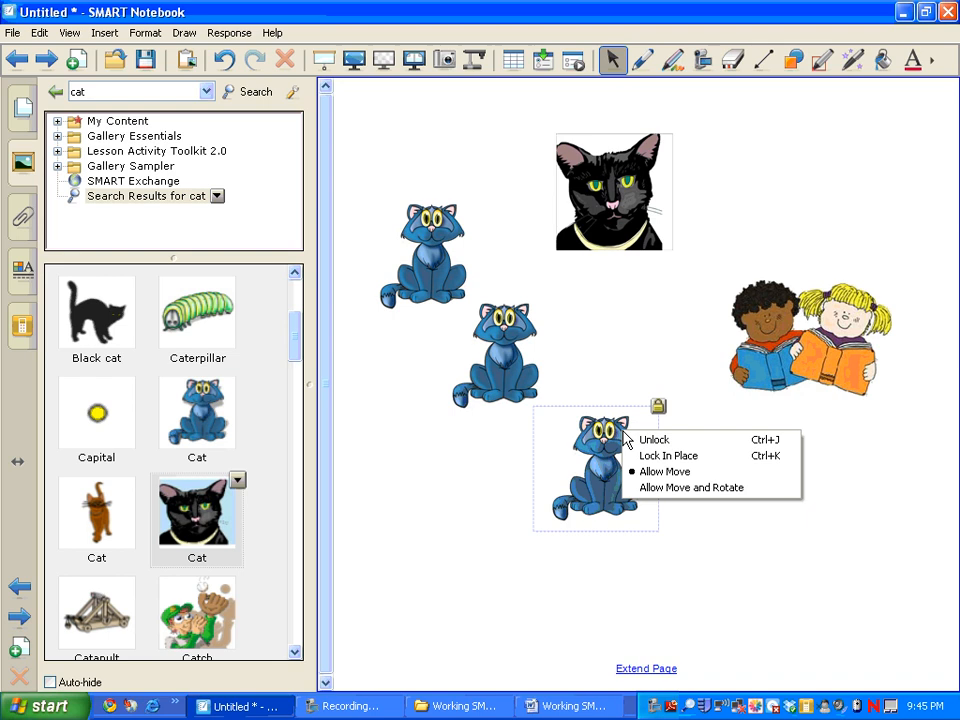
pyautogui.click(641, 439)
# - Flip the lowest blue cat left/right and place it beside the middle blue cat, facing it as a mirror image
pyautogui.rightClick(648, 442)
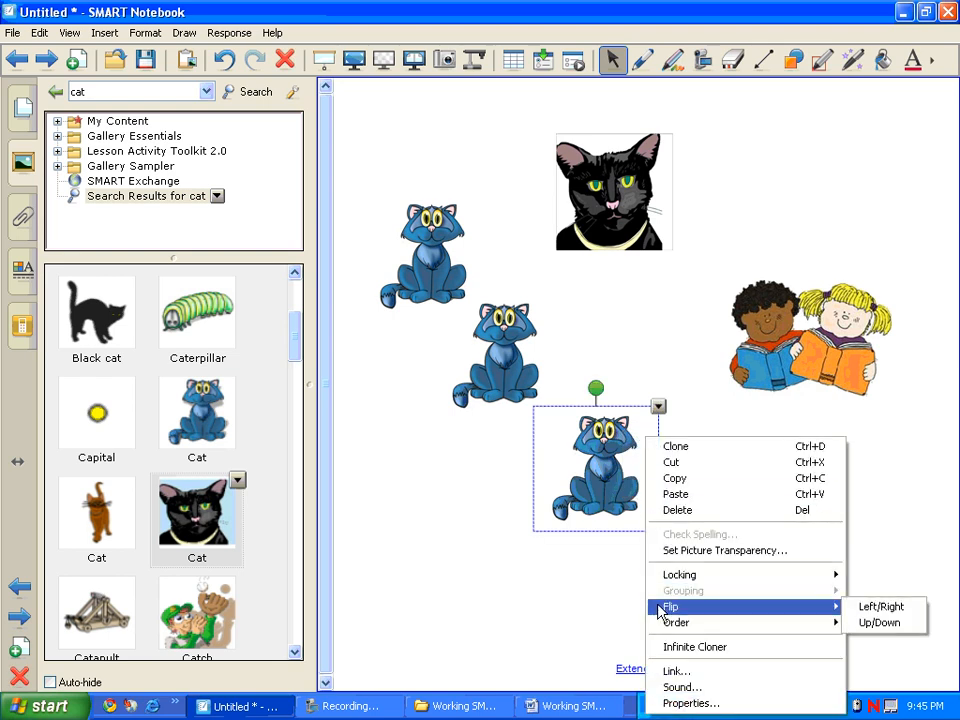
pyautogui.click(870, 606)
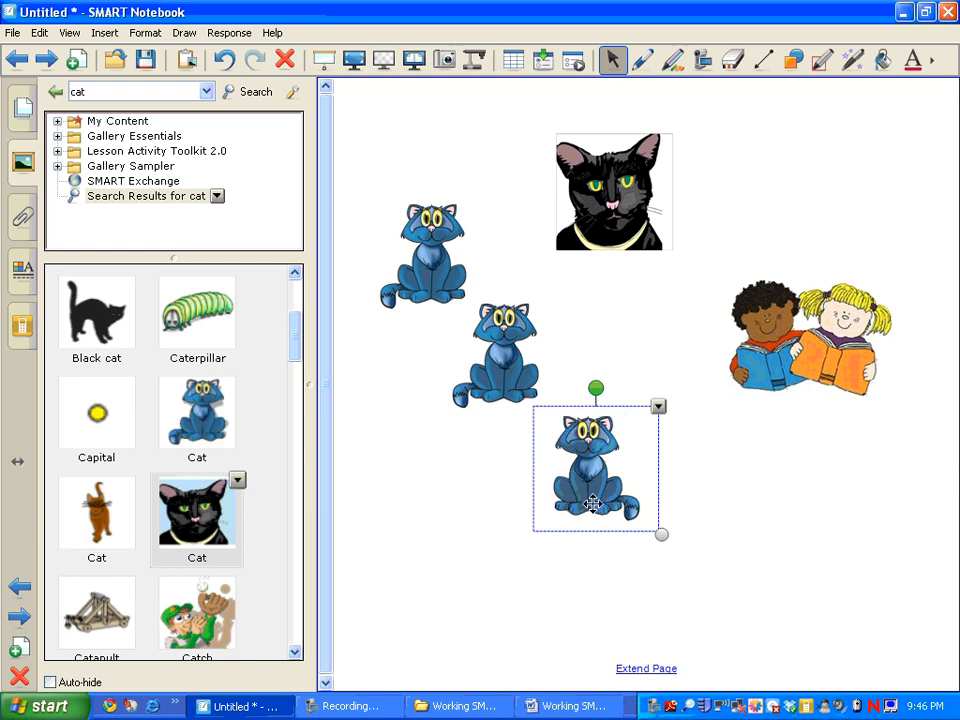
pyautogui.moveTo(592, 454); pyautogui.dragTo(594, 367)
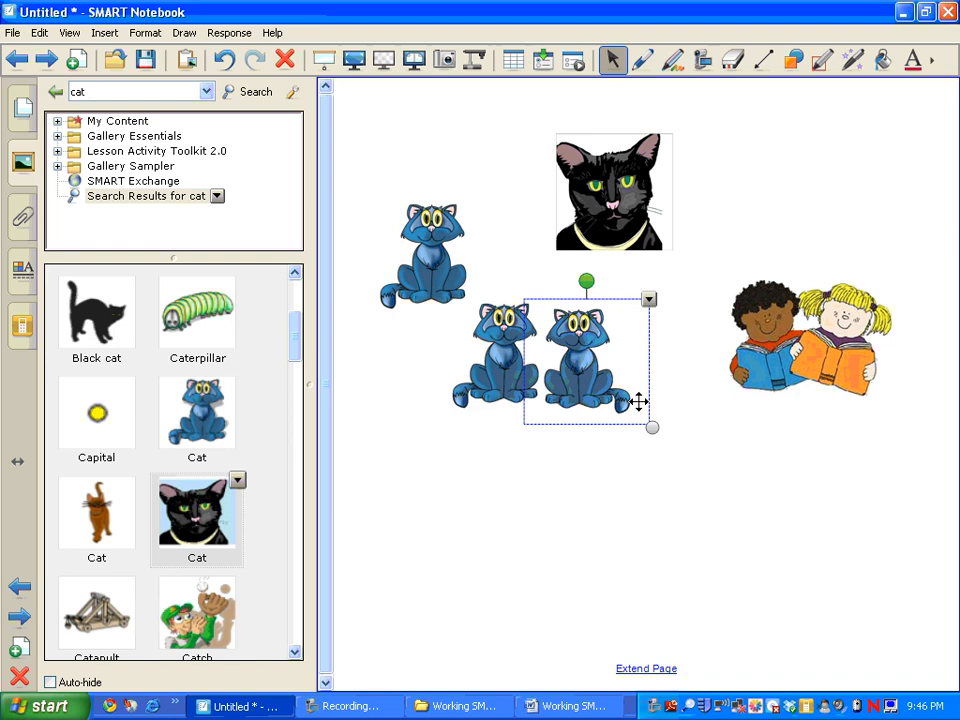
# - Flip the mirrored blue cat up/down so it stands on its head
pyautogui.click(648, 302)
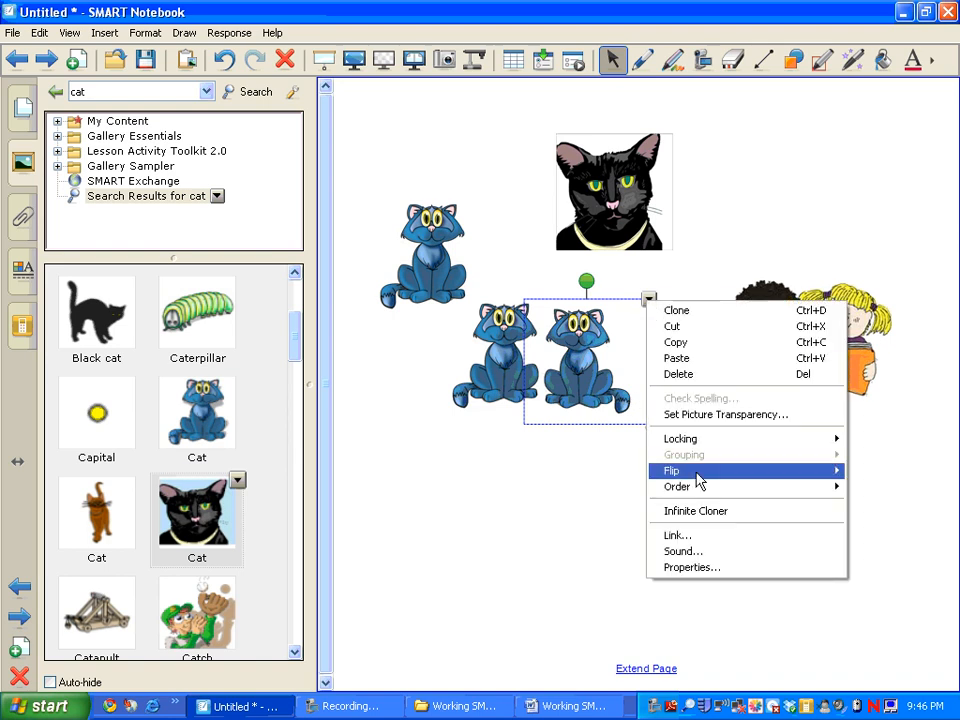
pyautogui.moveTo(699, 480)
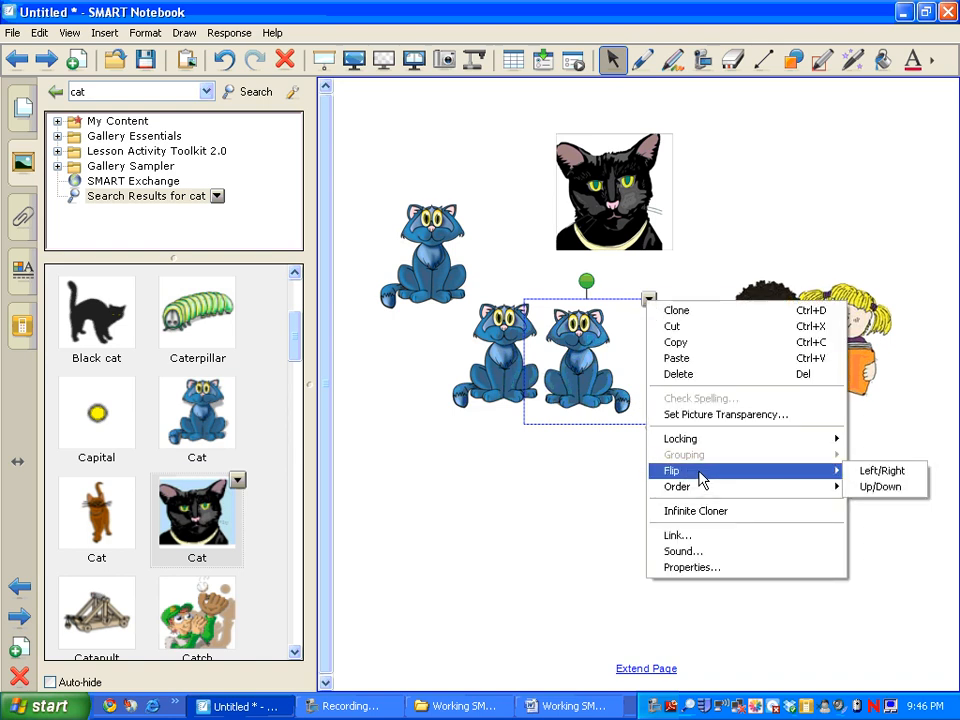
pyautogui.click(864, 489)
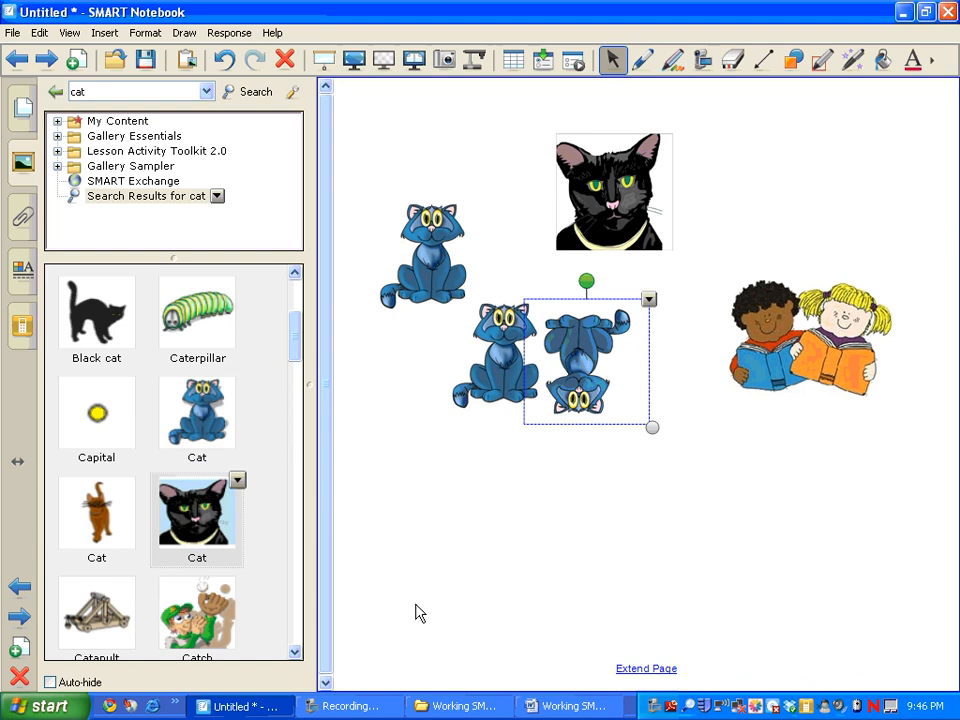
# - Pile the upside-down cat, the other two blue cats, the black cat and the reading children on top of one another
pyautogui.click(648, 301)
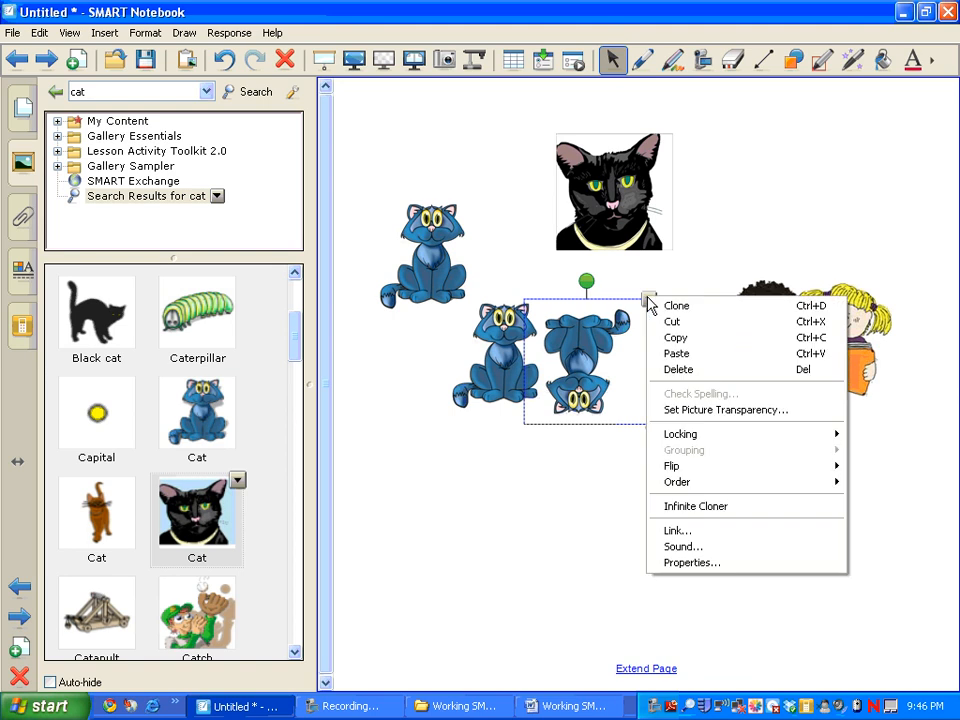
pyautogui.moveTo(678, 437)
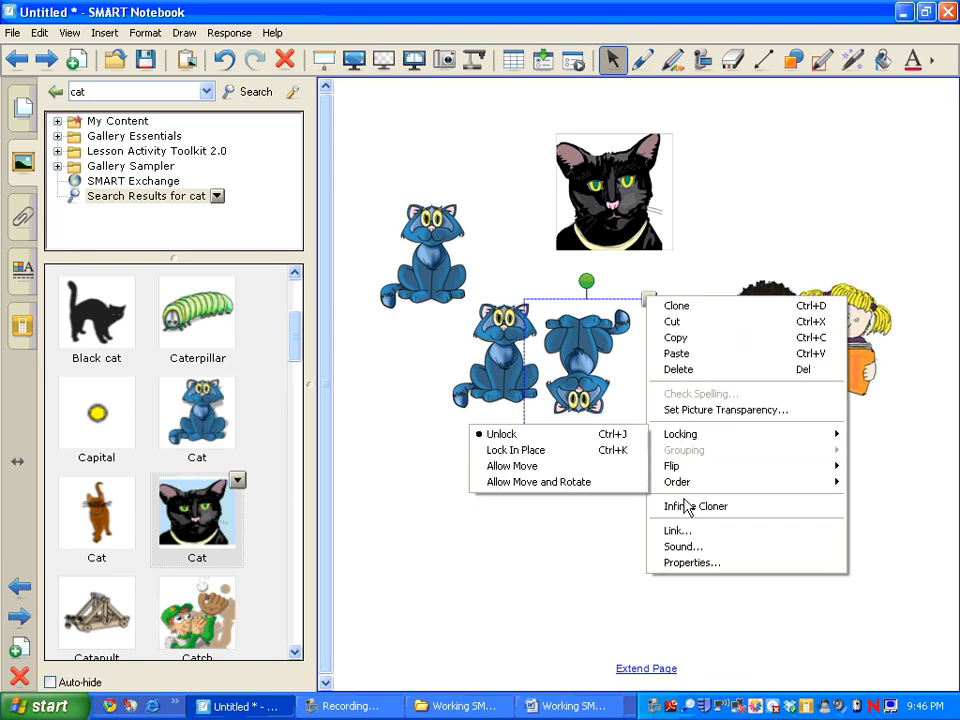
pyautogui.moveTo(684, 488)
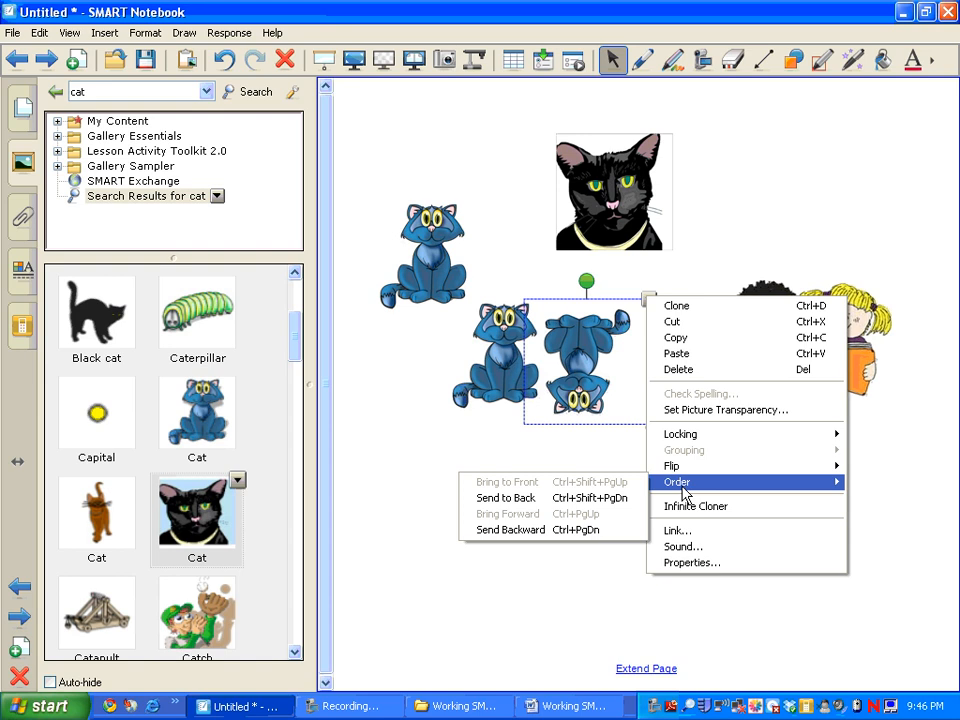
pyautogui.click(606, 498)
pyautogui.click(570, 432)
pyautogui.moveTo(550, 377); pyautogui.dragTo(500, 370)
pyautogui.moveTo(430, 238); pyautogui.dragTo(517, 360)
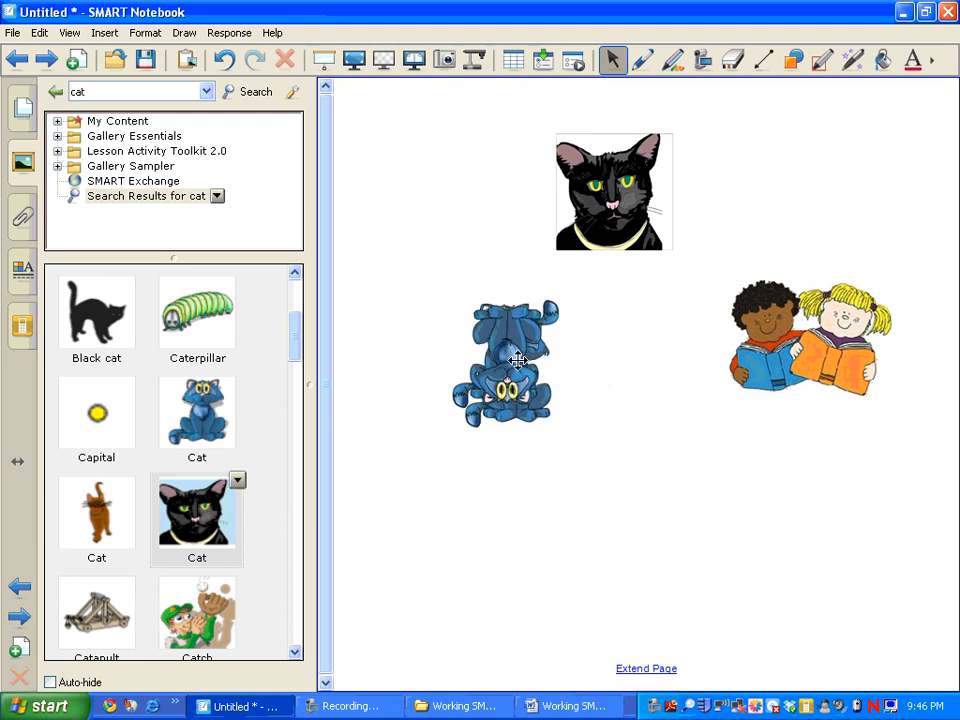
pyautogui.moveTo(605, 190); pyautogui.dragTo(492, 367)
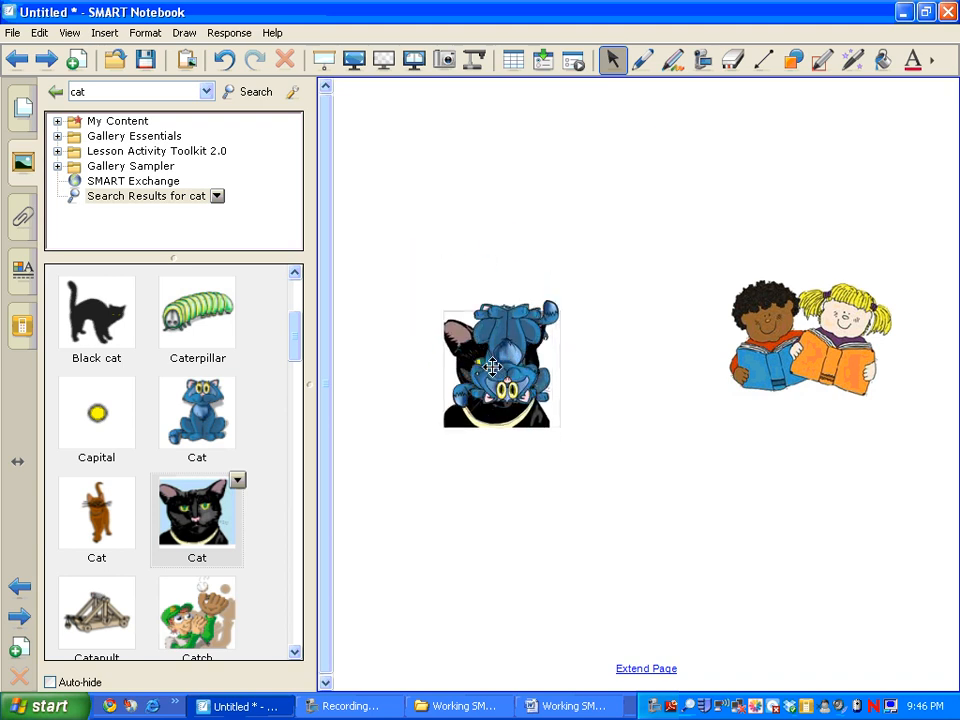
pyautogui.moveTo(781, 356)
pyautogui.mouseDown()
pyautogui.moveTo(620, 319)
pyautogui.moveTo(484, 377)
pyautogui.moveTo(541, 243)
pyautogui.moveTo(503, 354)
pyautogui.moveTo(503, 346)
pyautogui.moveTo(521, 405)
pyautogui.moveTo(510, 342)
pyautogui.mouseUp()
# - Send the upside-down blue cat to the back of the pile
pyautogui.rightClick(510, 342)
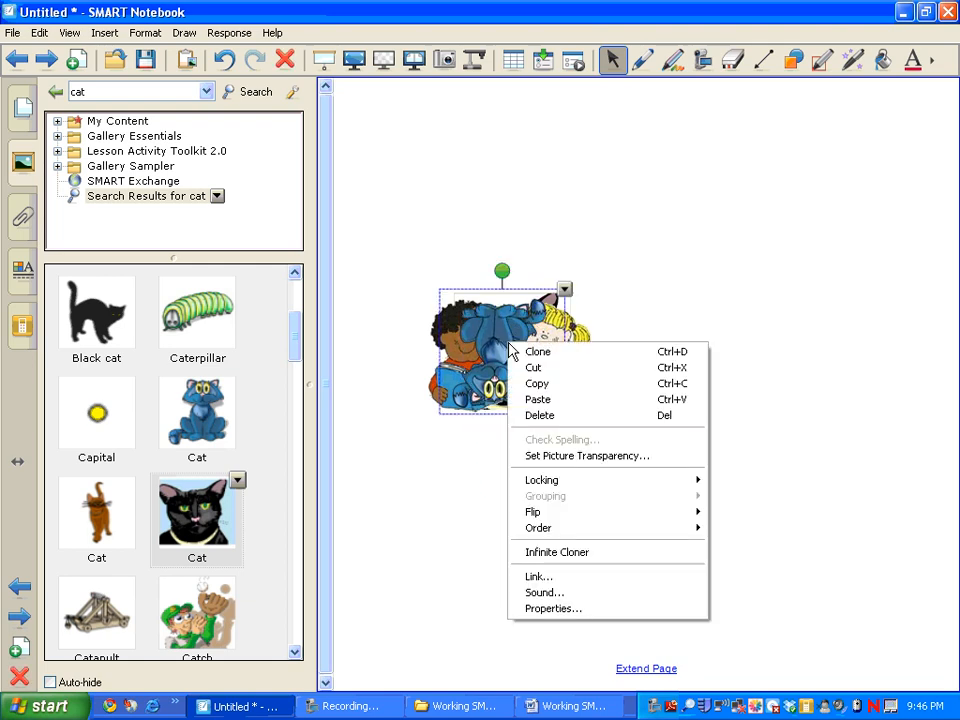
pyautogui.moveTo(546, 528)
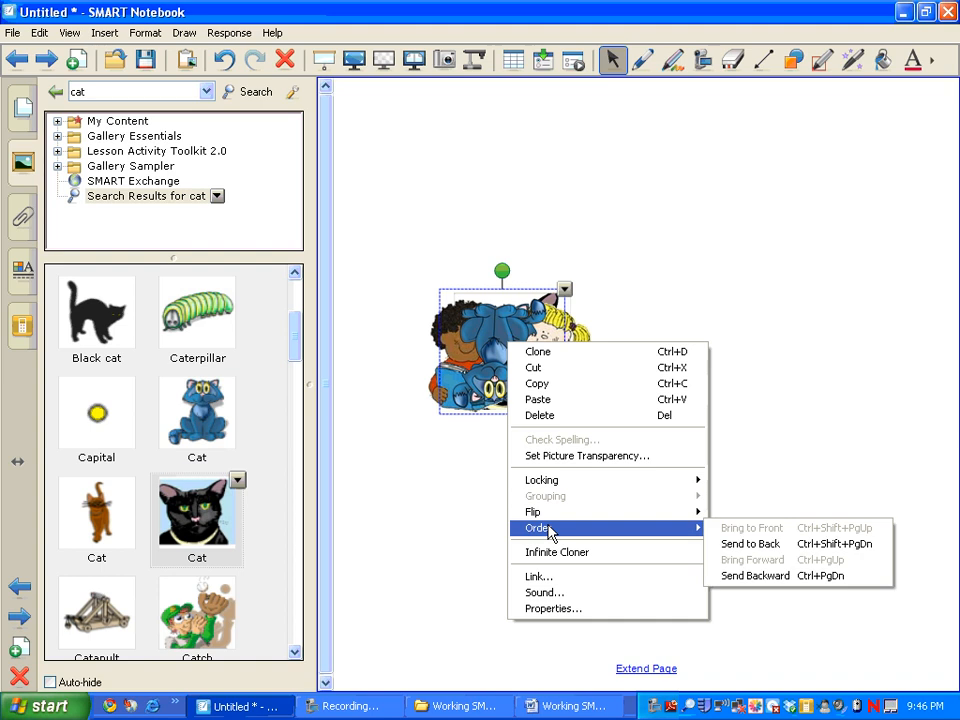
pyautogui.click(722, 546)
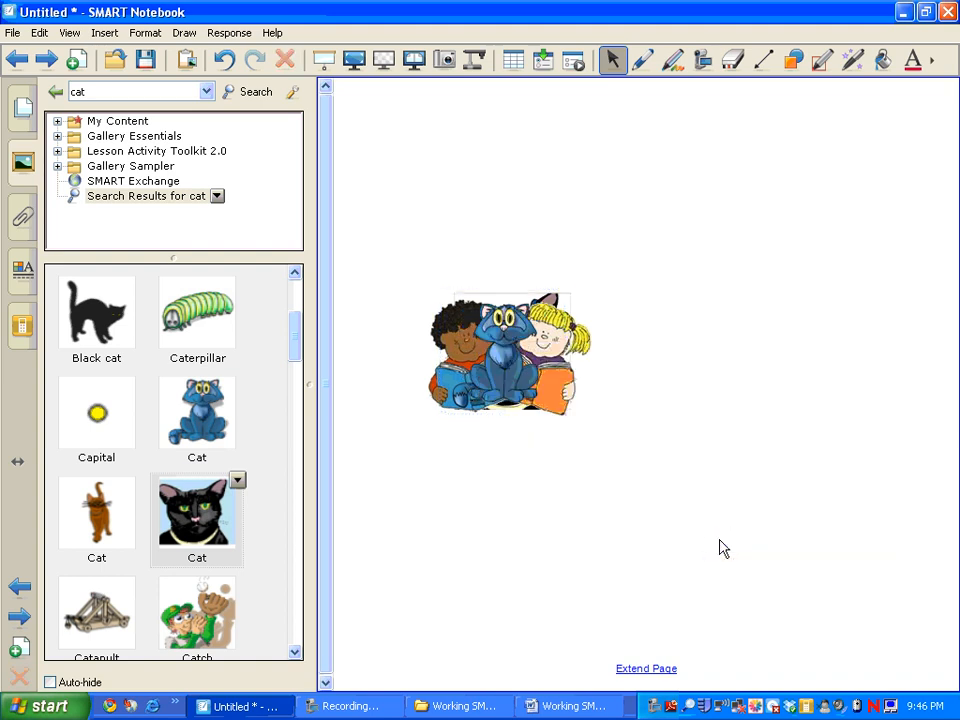
# - Shift the piled pictures across the page to the right and pull the upside-down cat out to the left of the pile
pyautogui.moveTo(401, 283); pyautogui.dragTo(729, 415)
pyautogui.click(666, 508)
pyautogui.moveTo(605, 412); pyautogui.dragTo(717, 401)
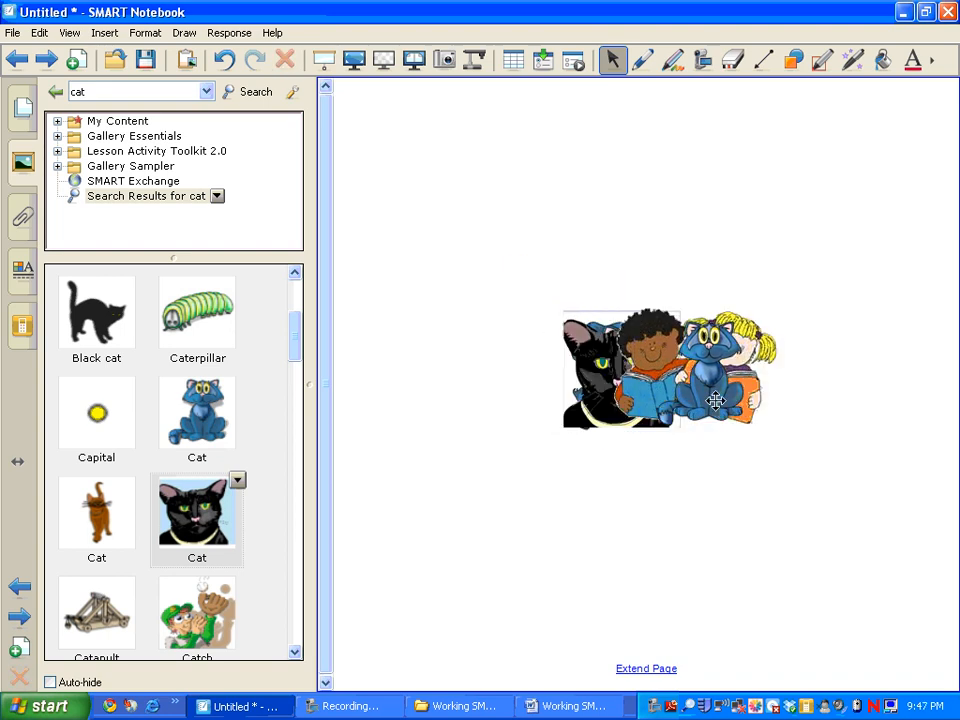
pyautogui.moveTo(656, 404); pyautogui.dragTo(753, 397)
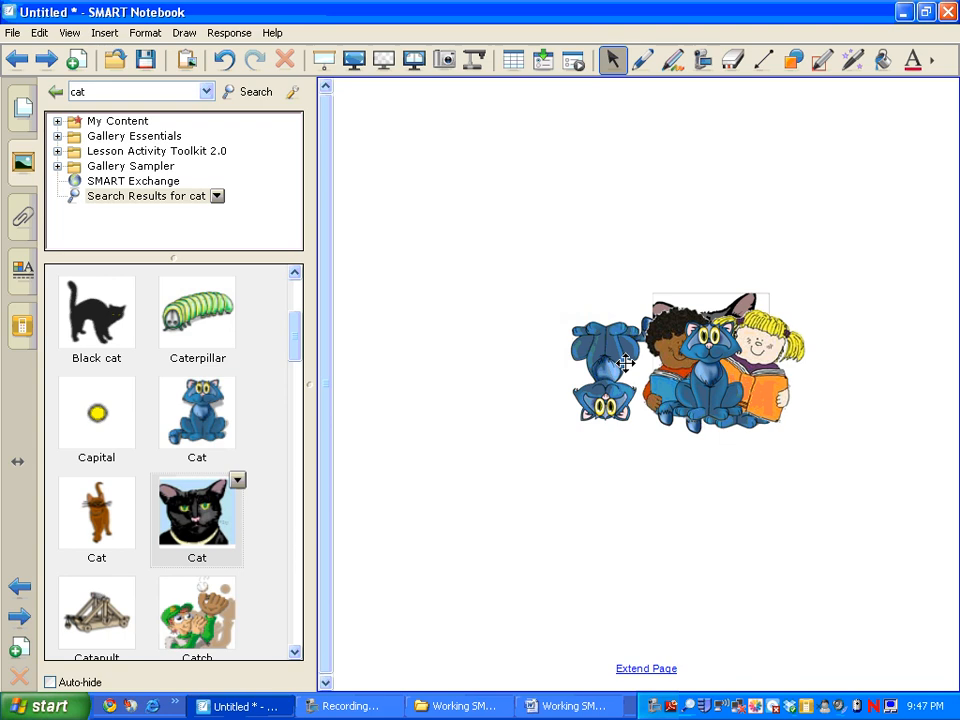
pyautogui.moveTo(603, 364); pyautogui.dragTo(570, 364)
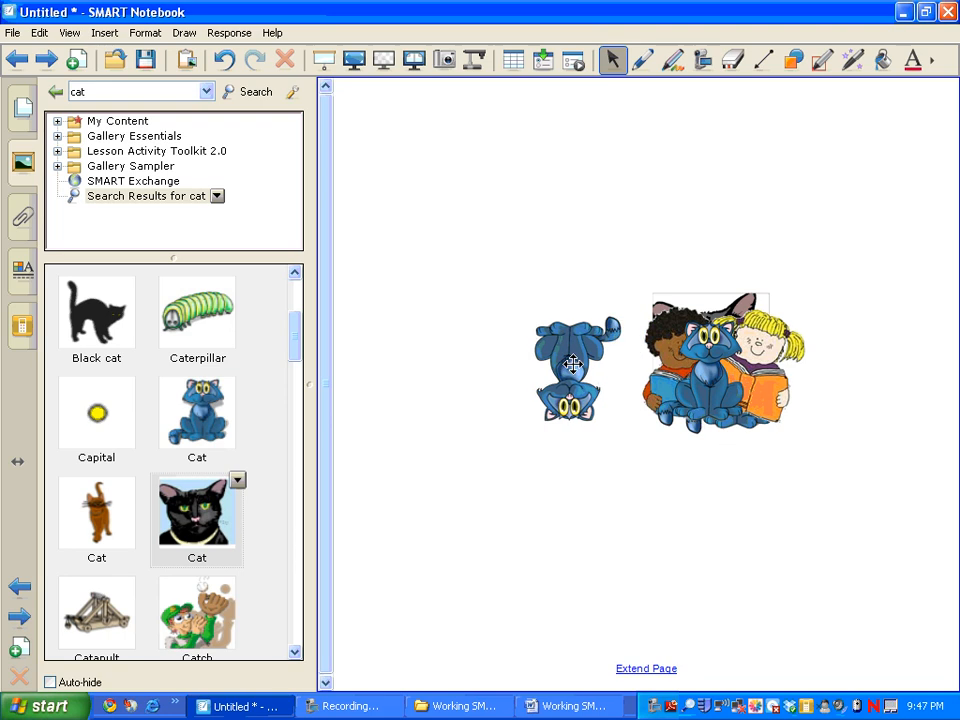
# - Bring the picture of the reading children to the front and place the upside-down cat behind it
pyautogui.click(769, 362)
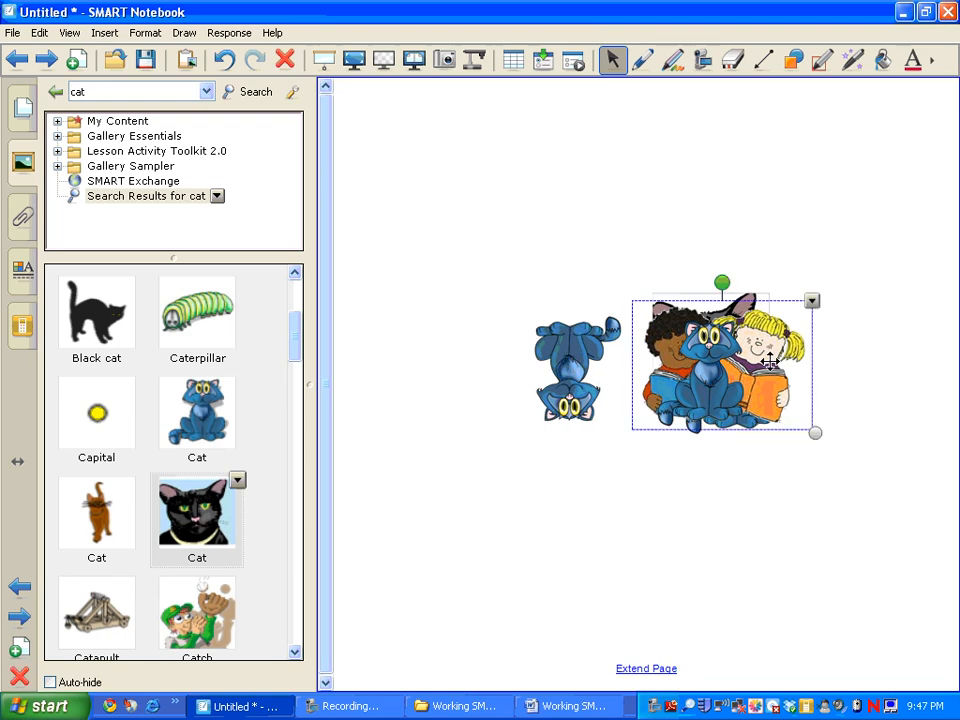
pyautogui.rightClick(769, 362)
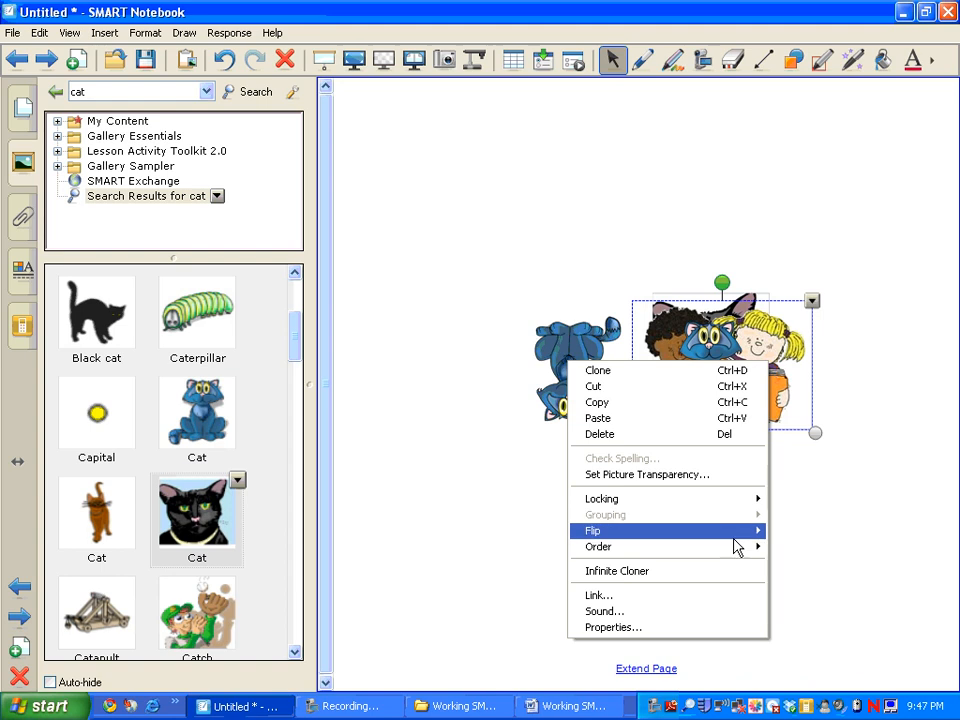
pyautogui.moveTo(736, 551)
pyautogui.click(786, 546)
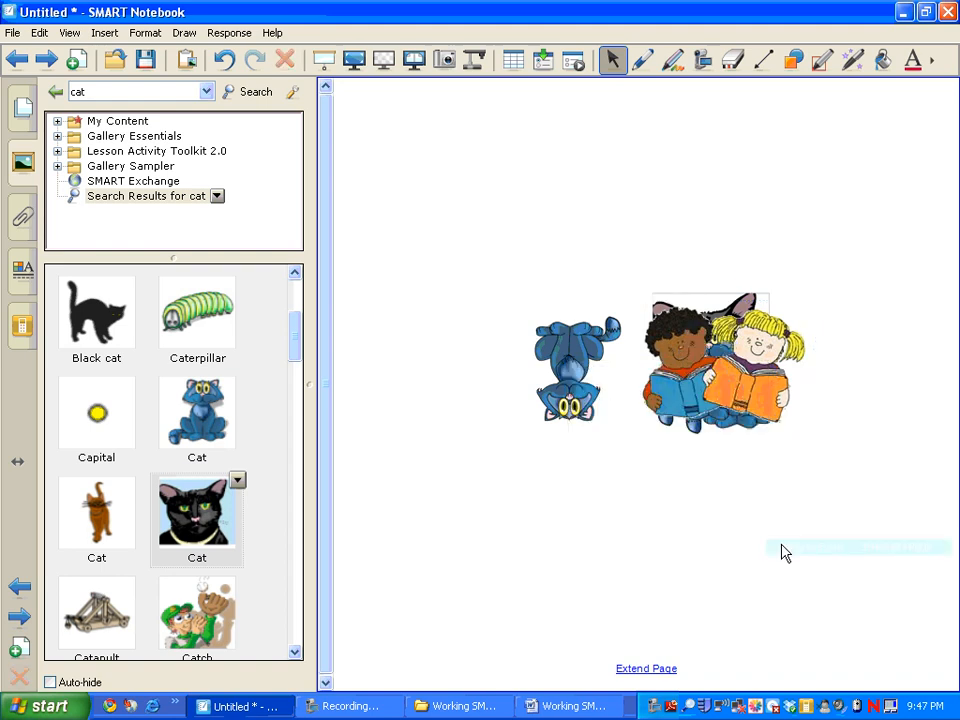
pyautogui.moveTo(716, 364)
pyautogui.mouseDown()
pyautogui.moveTo(690, 422)
pyautogui.moveTo(710, 354)
pyautogui.mouseUp()
pyautogui.moveTo(569, 337); pyautogui.dragTo(709, 320)
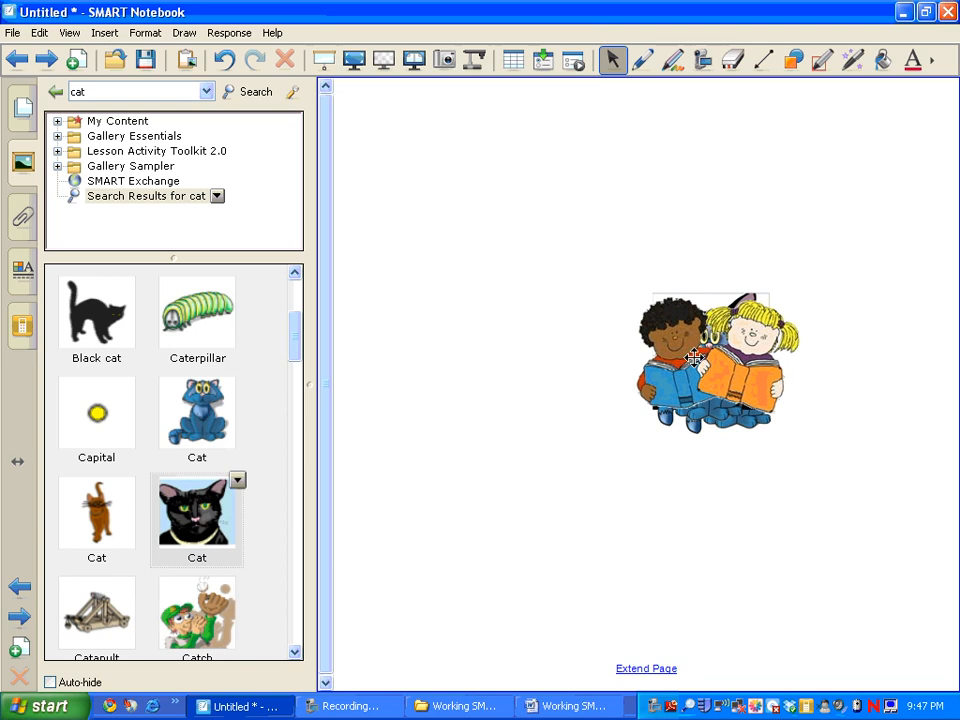
# - Take an upright blue cat out of the pile, place it alone at the lower left of the page, and keep the children on the pile
pyautogui.rightClick(698, 366)
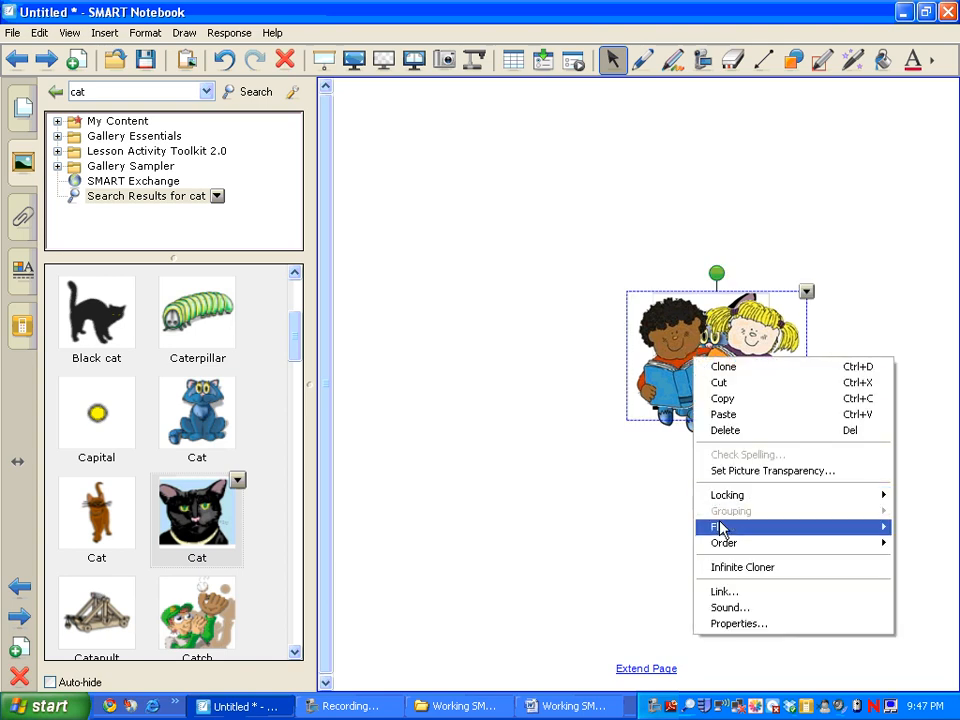
pyautogui.moveTo(654, 345); pyautogui.dragTo(394, 306)
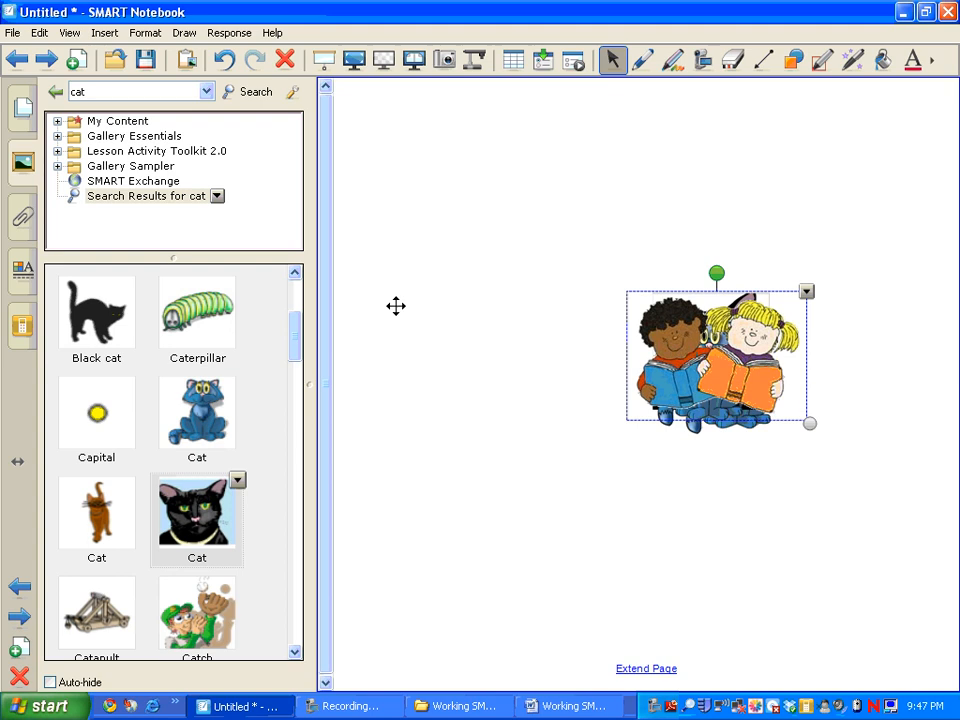
pyautogui.moveTo(711, 363); pyautogui.dragTo(572, 478)
pyautogui.moveTo(510, 324); pyautogui.dragTo(767, 359)
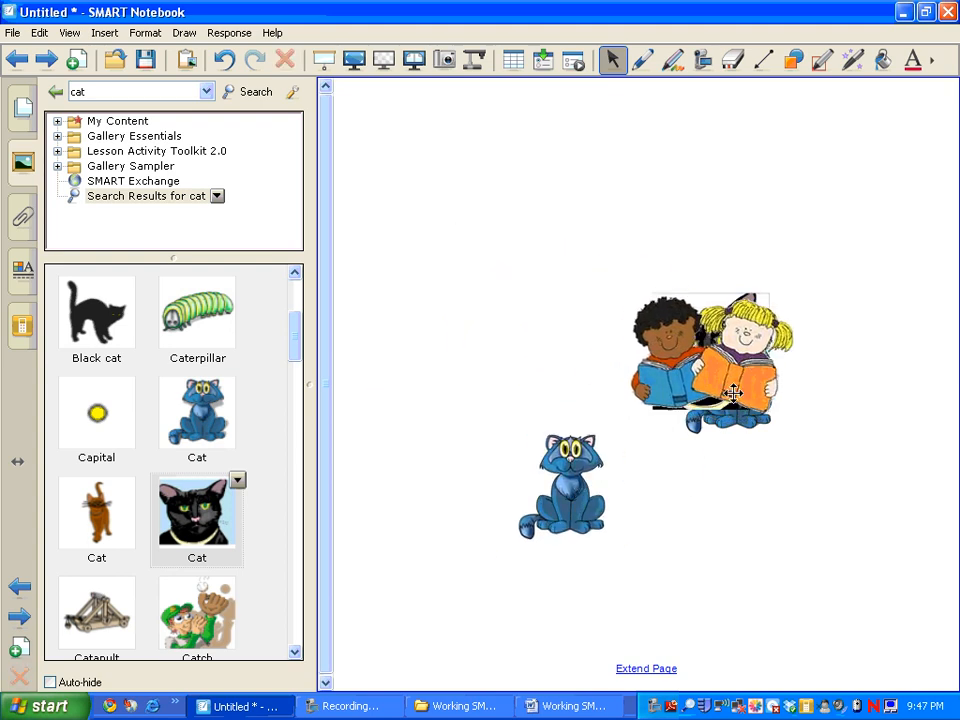
pyautogui.moveTo(598, 514); pyautogui.dragTo(461, 481)
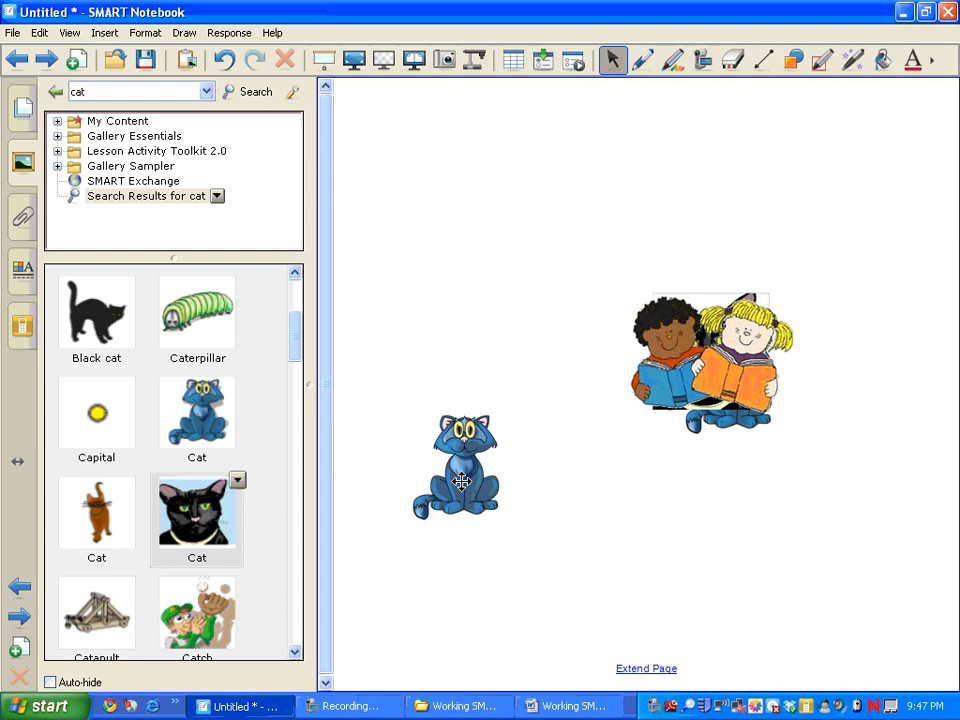
# - Make the separate blue cat an Infinite Cloner and pull several copies off it into a cluster above it
pyautogui.rightClick(461, 481)
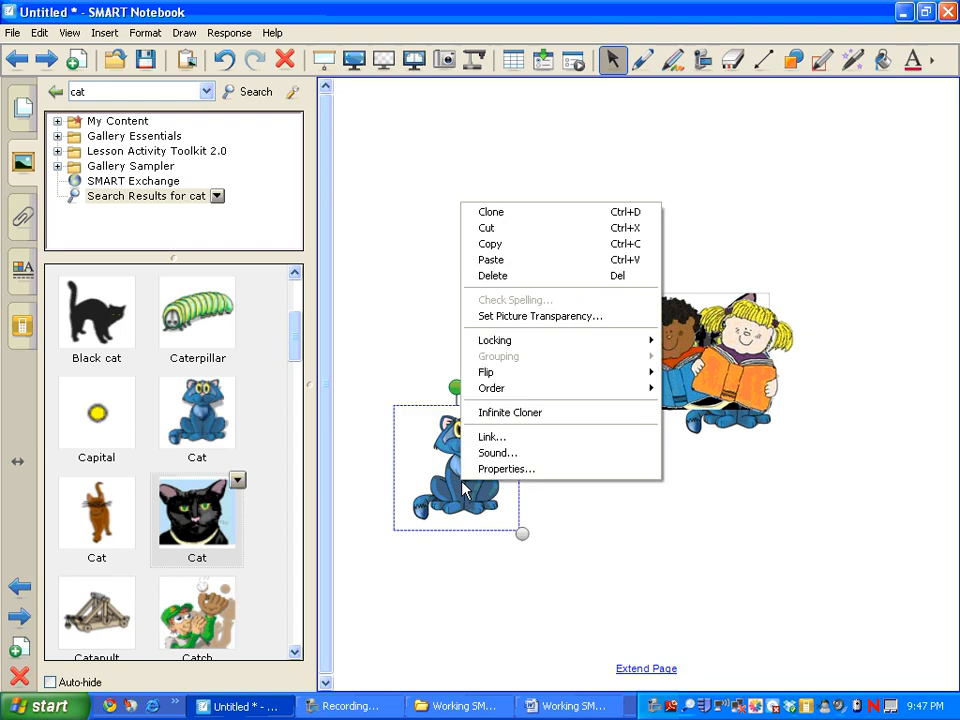
pyautogui.click(493, 413)
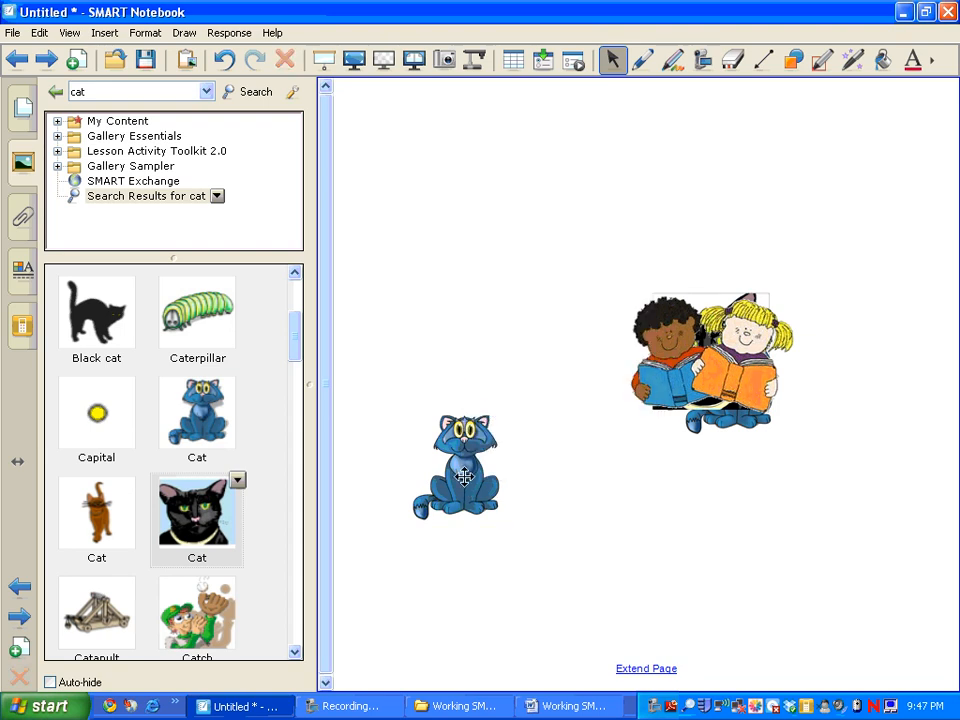
pyautogui.moveTo(464, 477); pyautogui.dragTo(462, 418)
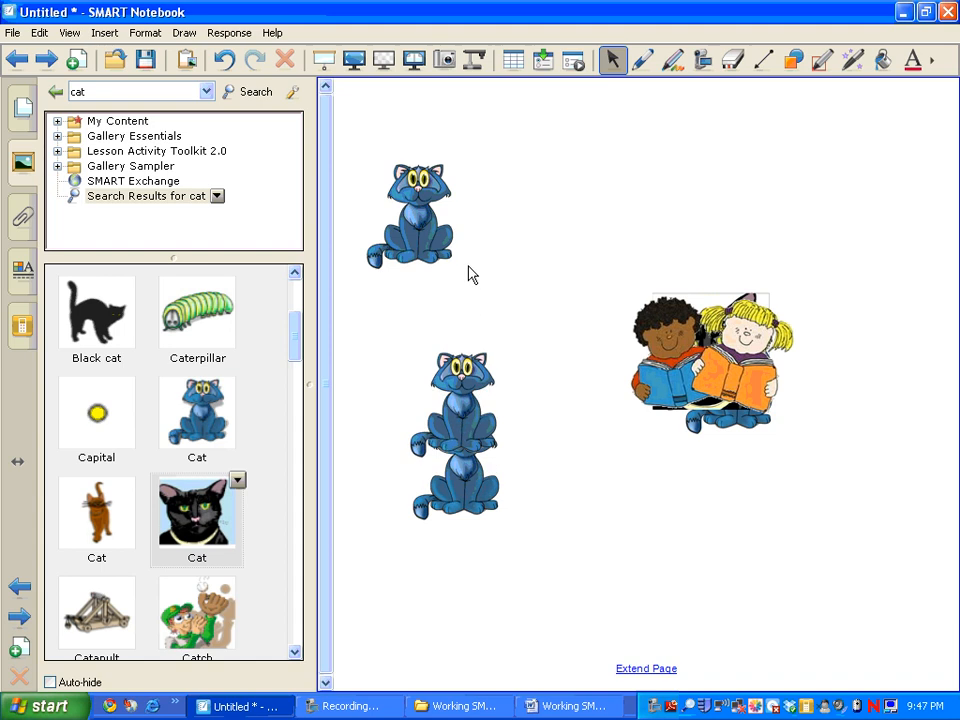
pyautogui.moveTo(469, 267); pyautogui.dragTo(467, 277)
pyautogui.moveTo(465, 452); pyautogui.dragTo(486, 299)
pyautogui.moveTo(478, 443)
pyautogui.mouseDown()
pyautogui.moveTo(567, 242)
pyautogui.moveTo(558, 271)
pyautogui.mouseUp()
pyautogui.moveTo(474, 482); pyautogui.dragTo(488, 280)
pyautogui.moveTo(484, 509); pyautogui.dragTo(432, 289)
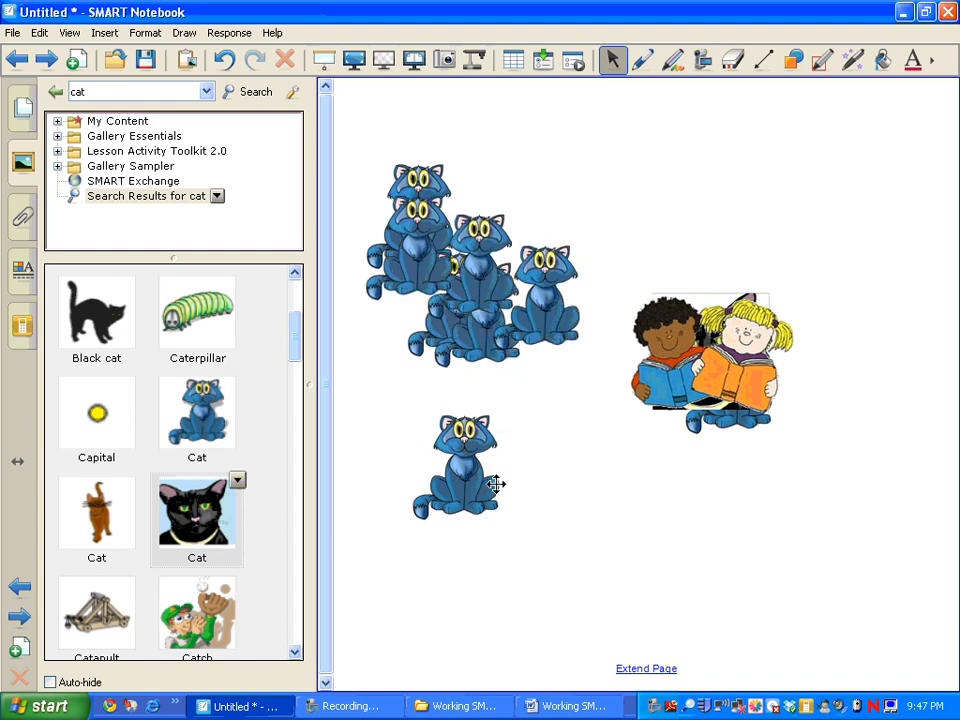
pyautogui.moveTo(471, 491)
pyautogui.mouseDown()
pyautogui.moveTo(535, 330)
pyautogui.moveTo(421, 338)
pyautogui.moveTo(432, 344)
pyautogui.mouseUp()
pyautogui.moveTo(495, 503)
pyautogui.mouseDown()
pyautogui.moveTo(566, 306)
pyautogui.moveTo(552, 340)
pyautogui.mouseUp()
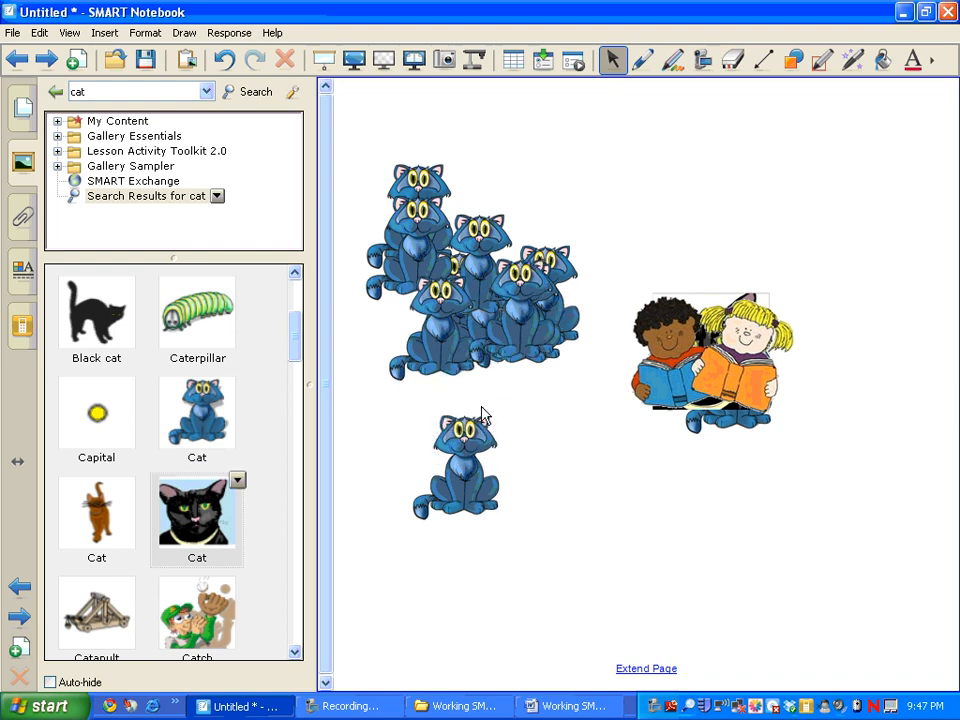
# - Select the whole cluster of cloned cats and delete it, keeping the original cat below
pyautogui.moveTo(357, 130); pyautogui.dragTo(622, 400)
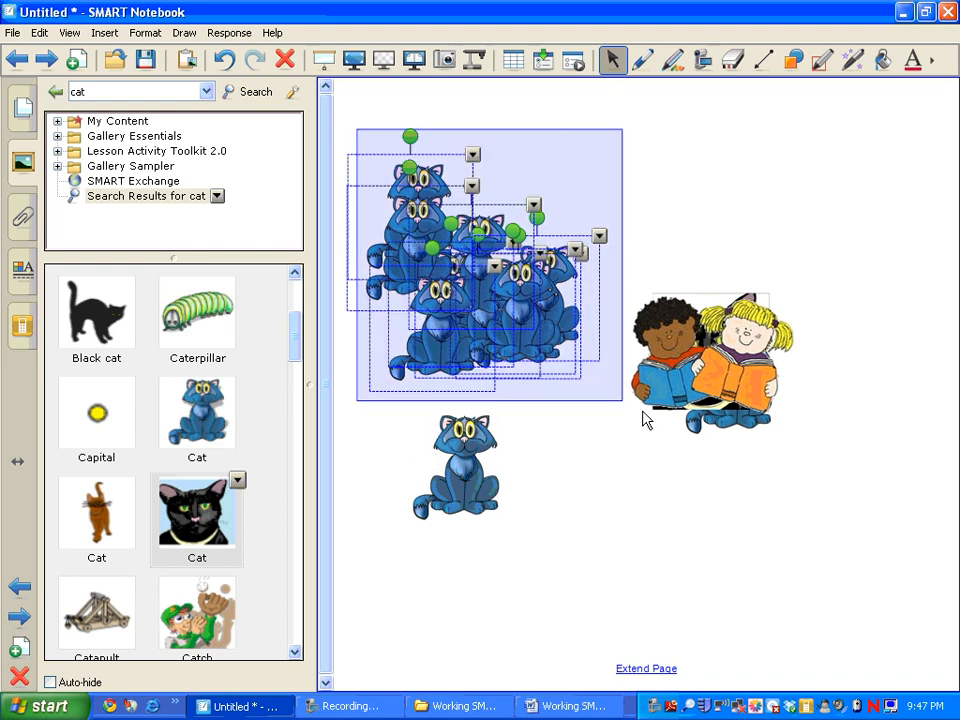
pyautogui.click(599, 237)
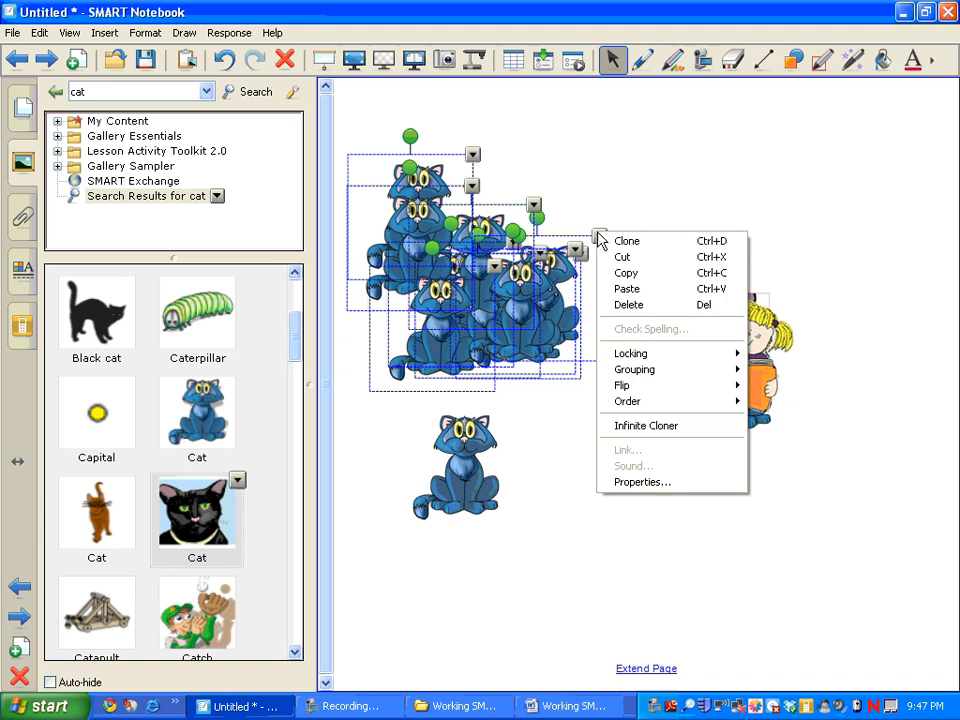
pyautogui.click(627, 306)
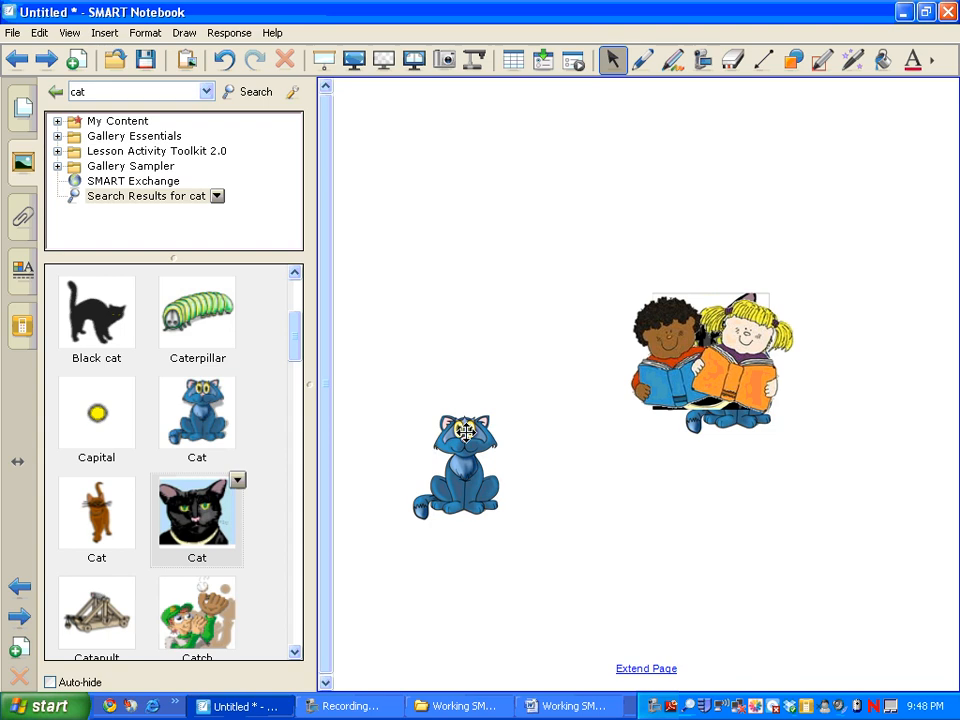
# - Turn off Infinite Cloner for the separate blue cat
pyautogui.click(465, 432)
pyautogui.click(519, 405)
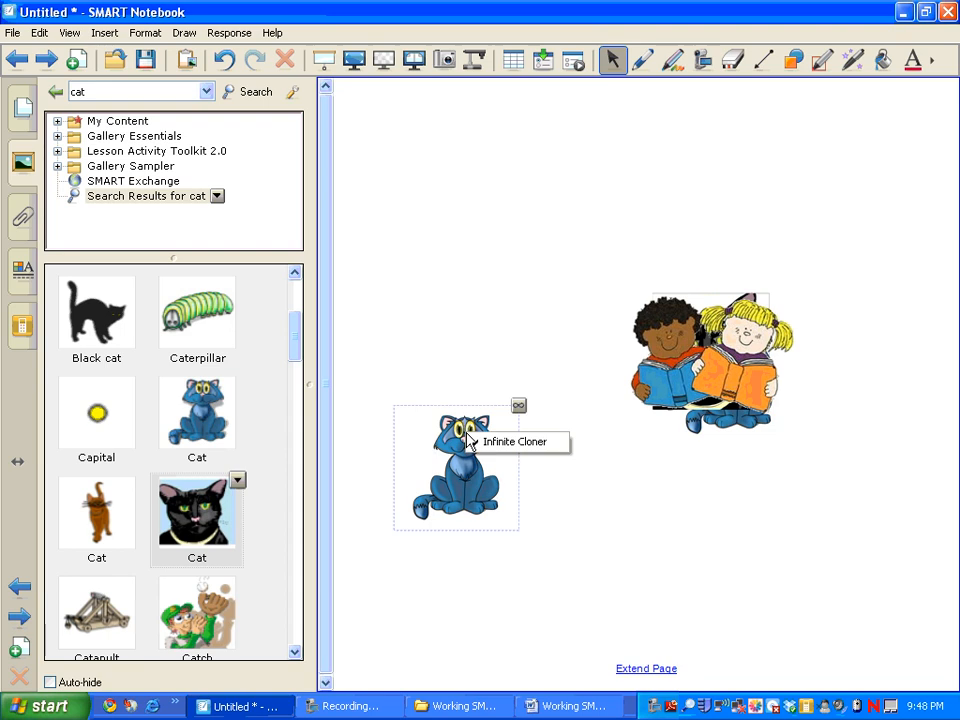
pyautogui.click(504, 444)
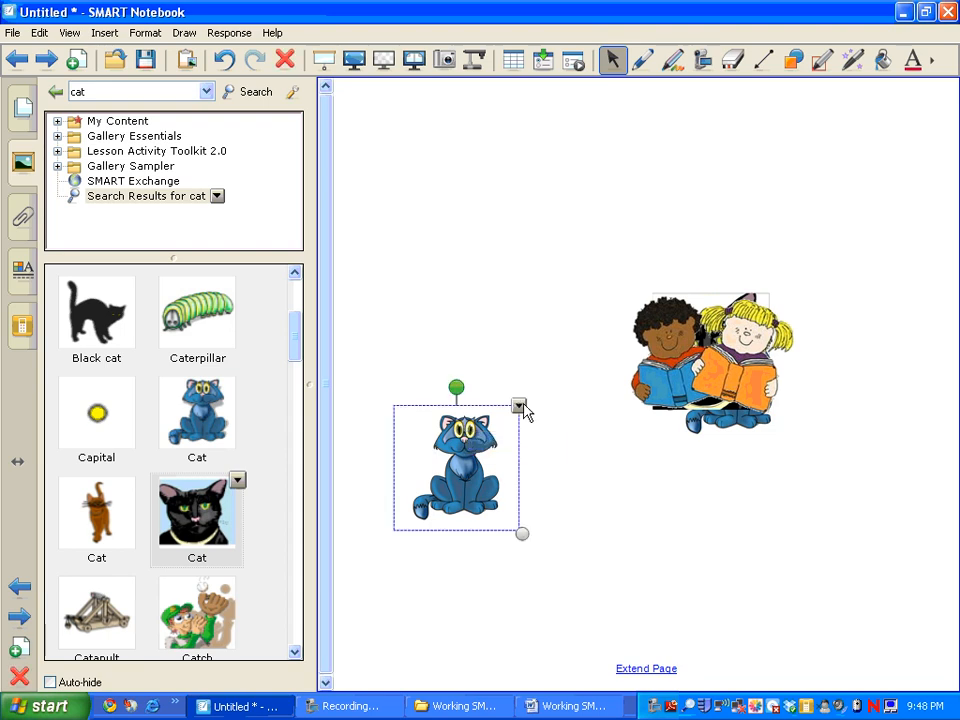
pyautogui.click(520, 406)
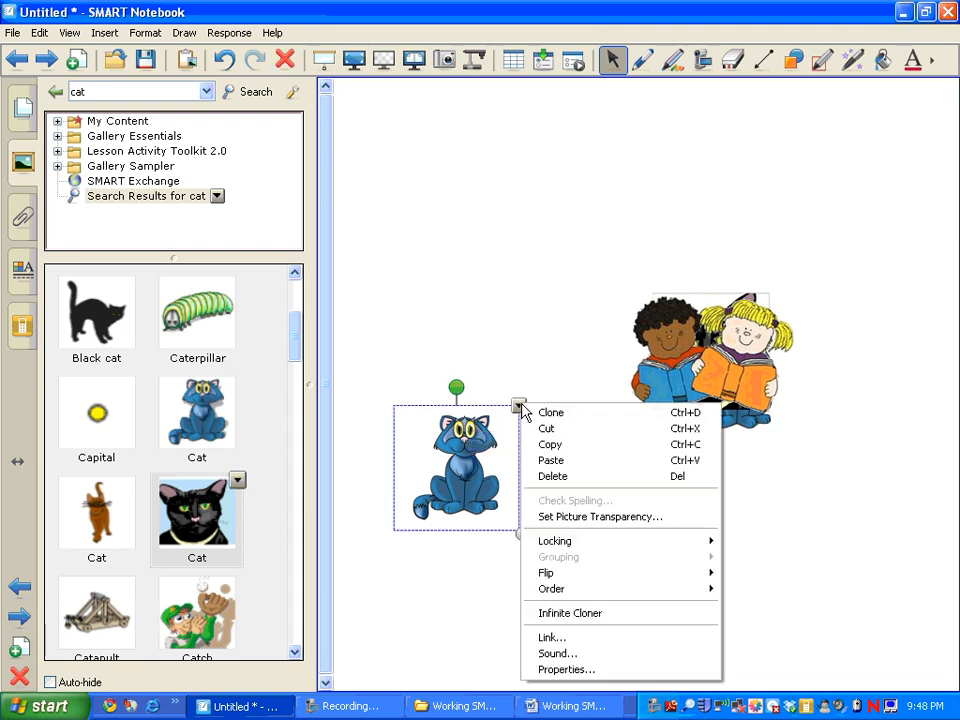
pyautogui.click(590, 641)
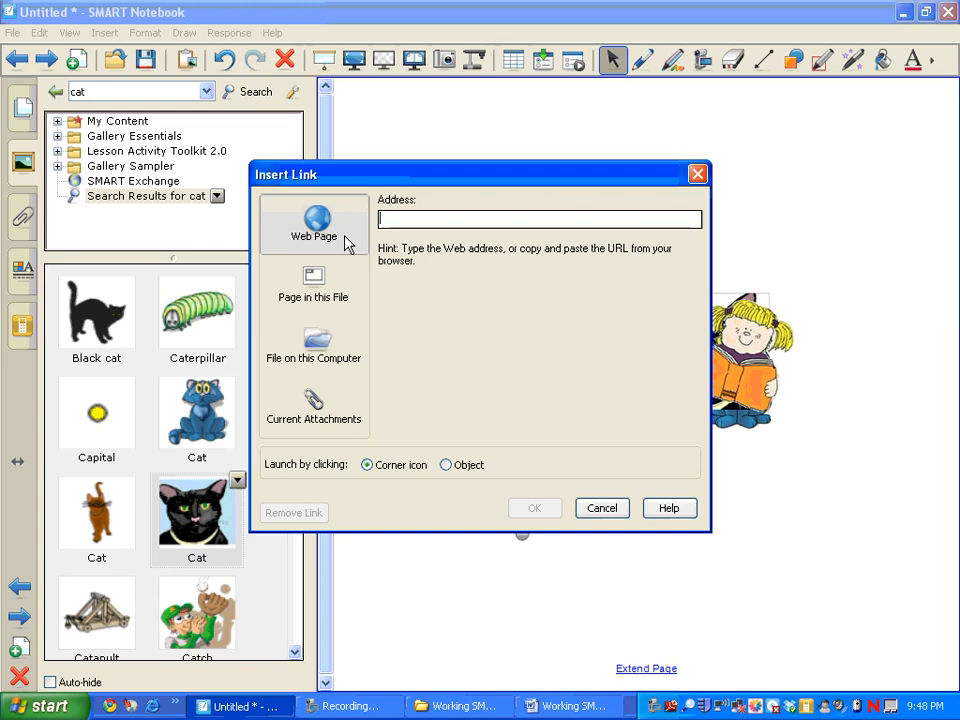
pyautogui.write('www.star')
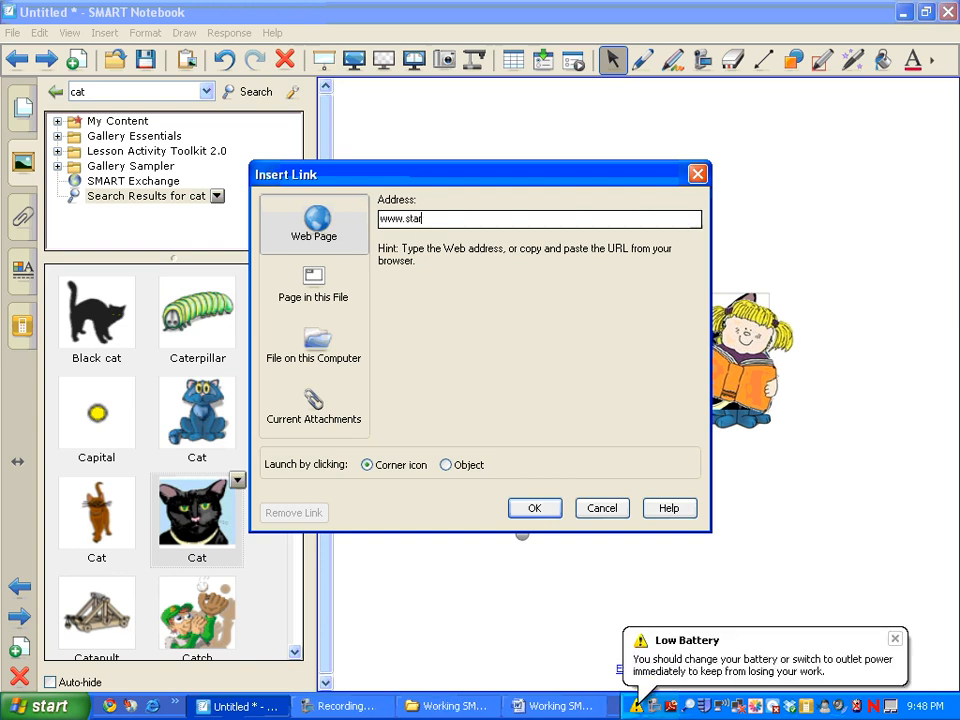
pyautogui.write('fall.com')
pyautogui.click(530, 511)
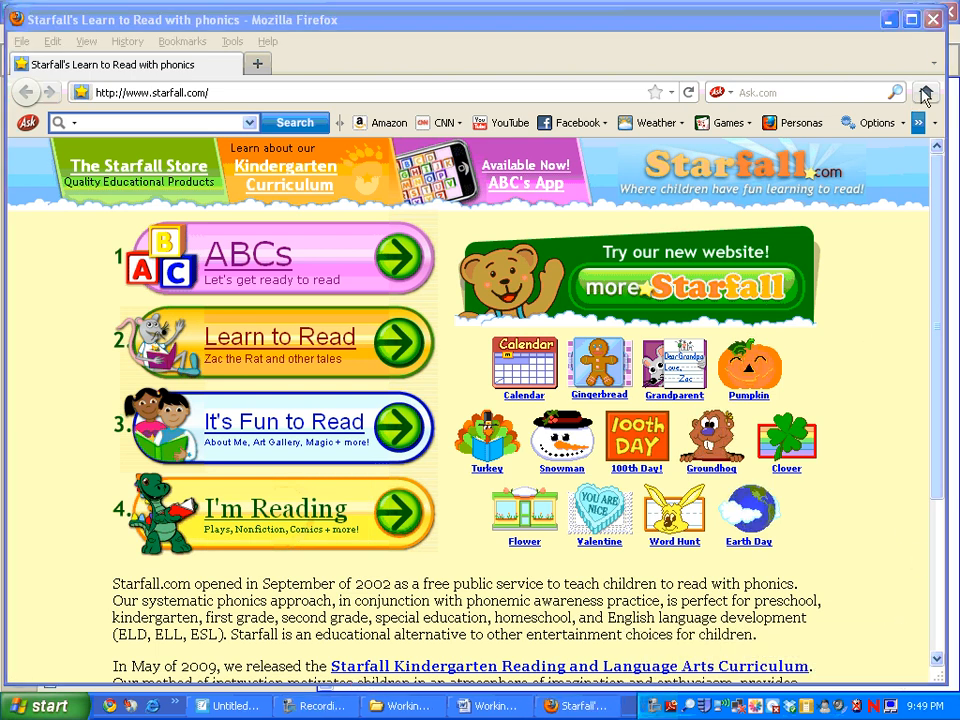
pyautogui.click(933, 20)
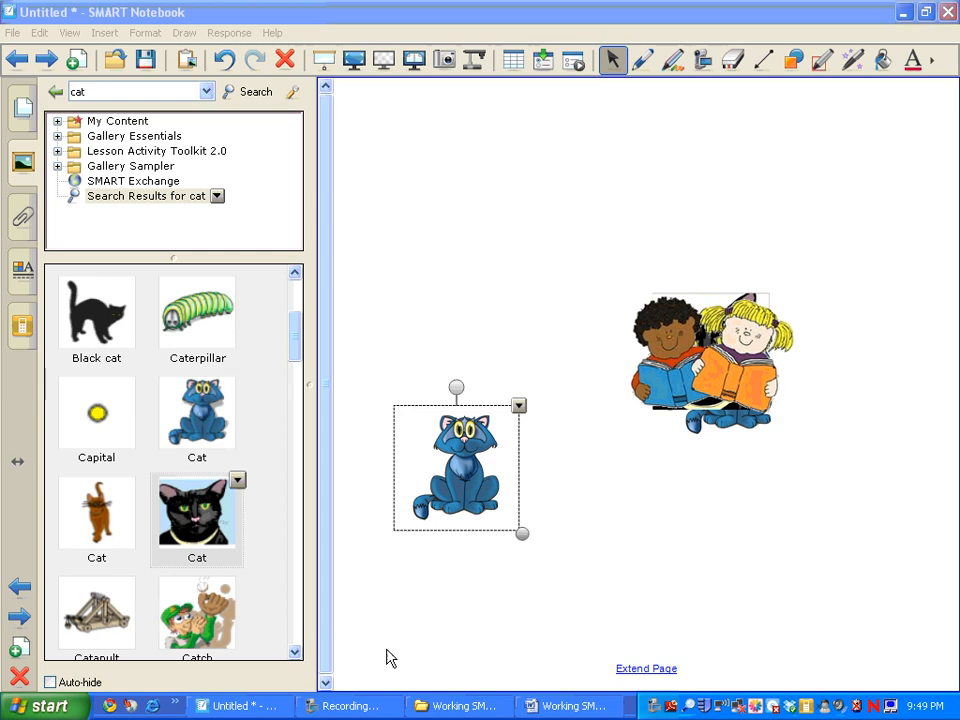
pyautogui.click(345, 706)
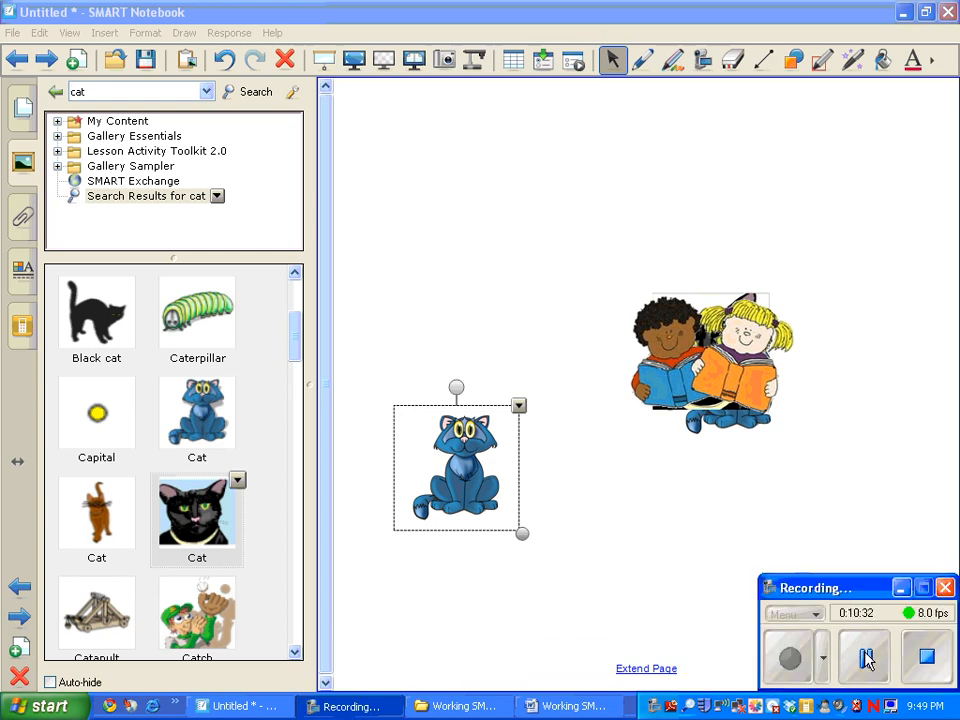
pyautogui.click(902, 587)
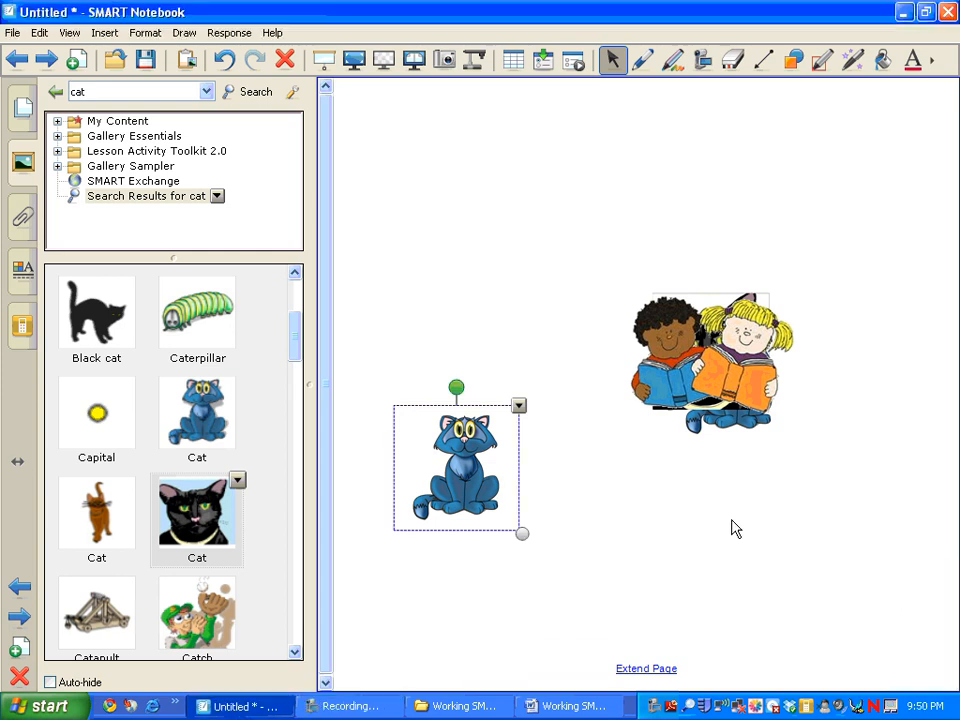
# - Examine the cat's other link targets, covering pages in this file, files on this computer and current attachments, and keep the web link
pyautogui.click(518, 405)
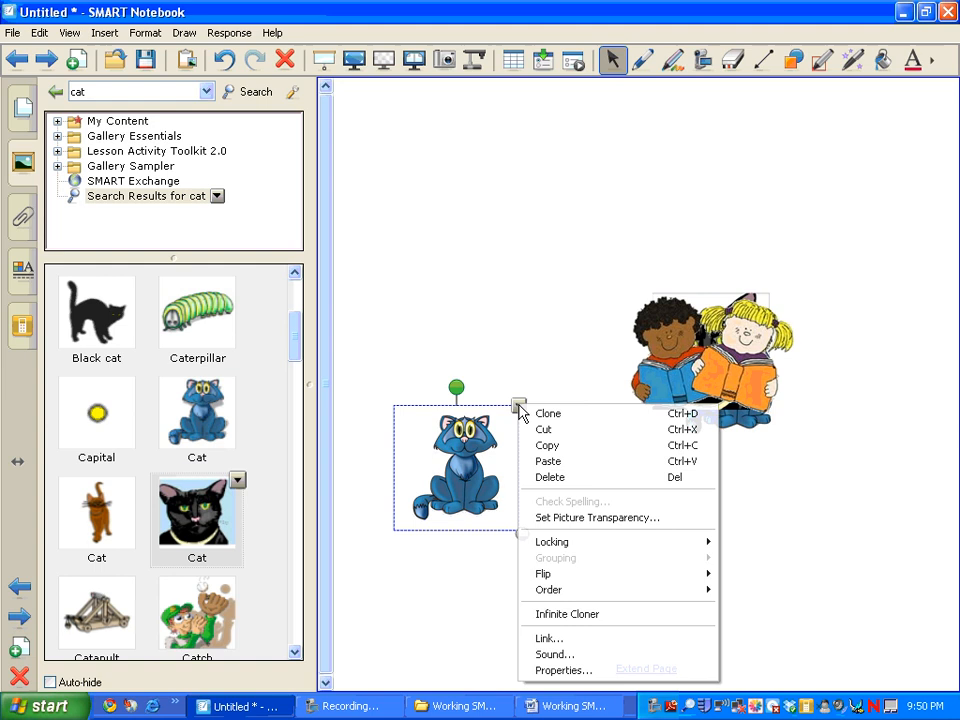
pyautogui.click(569, 640)
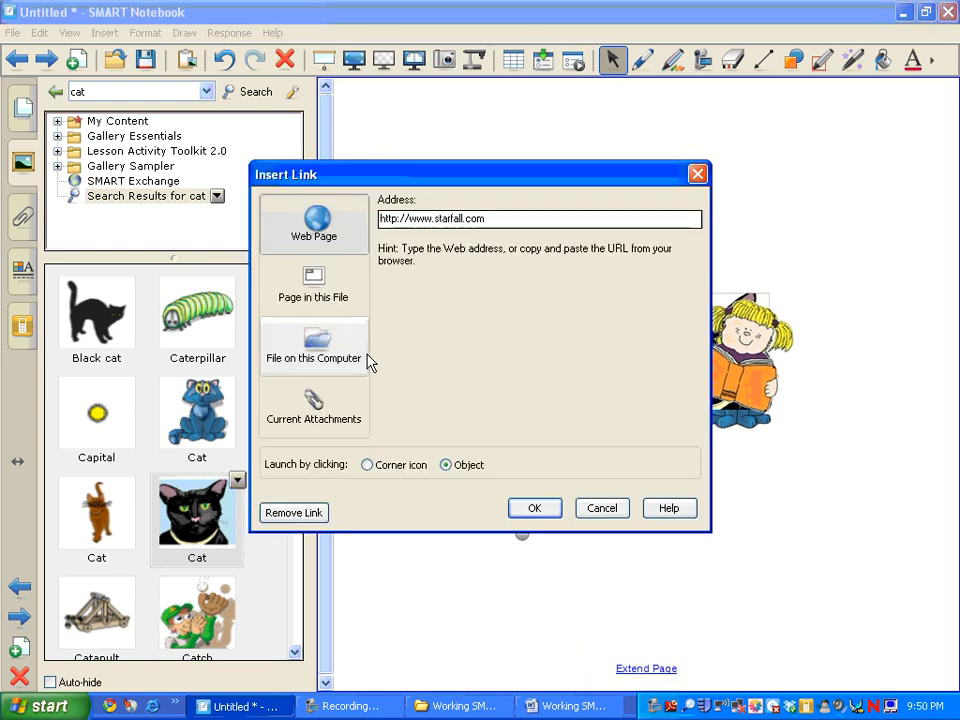
pyautogui.click(335, 309)
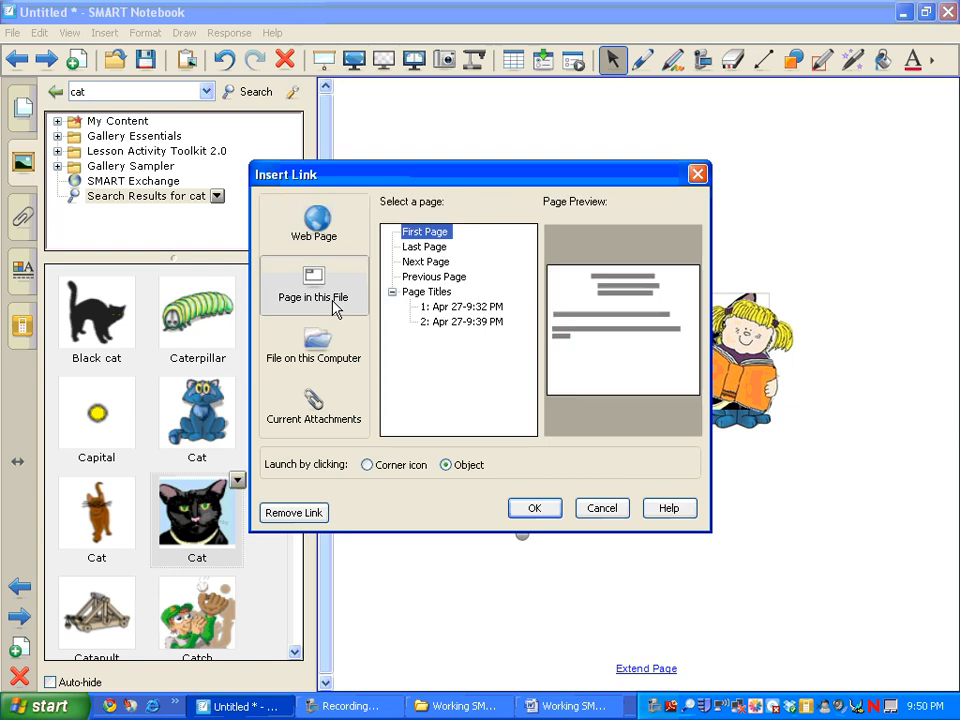
pyautogui.click(450, 313)
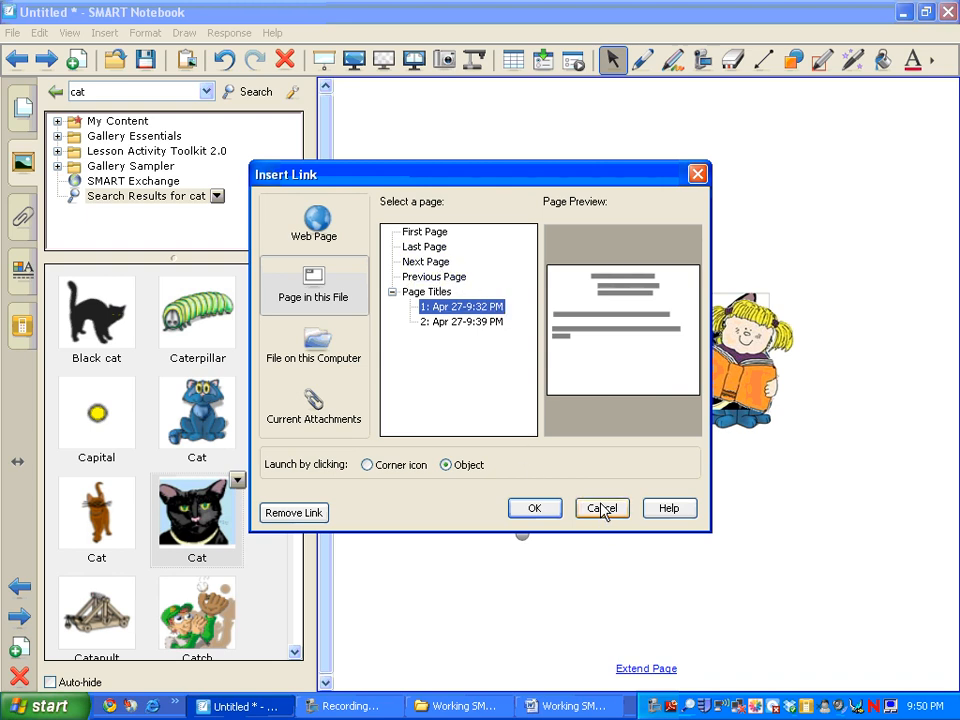
pyautogui.click(321, 348)
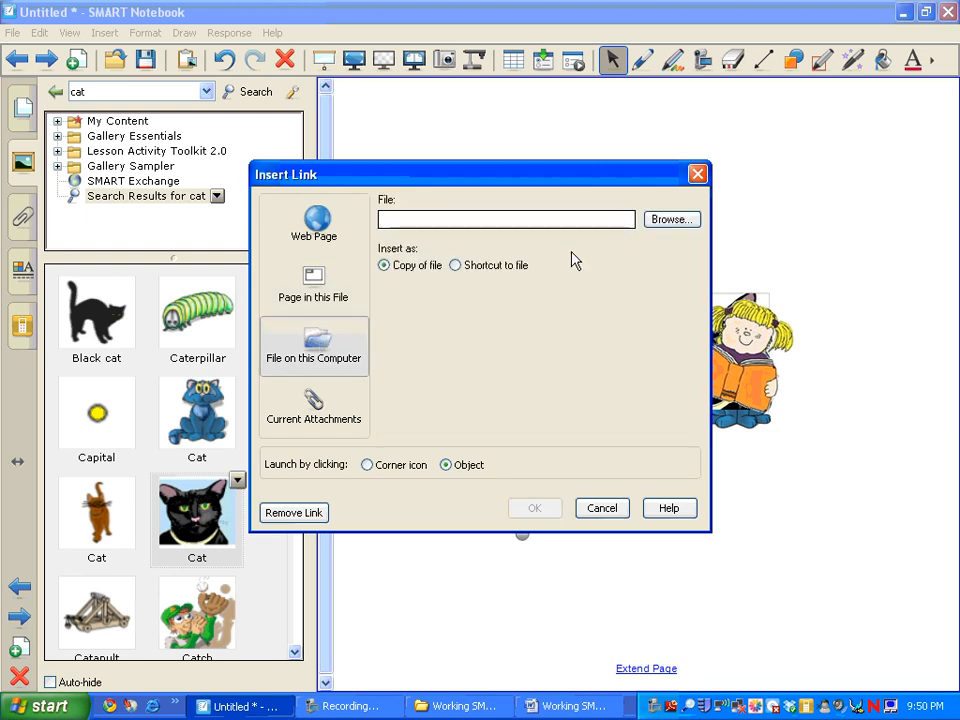
pyautogui.click(672, 220)
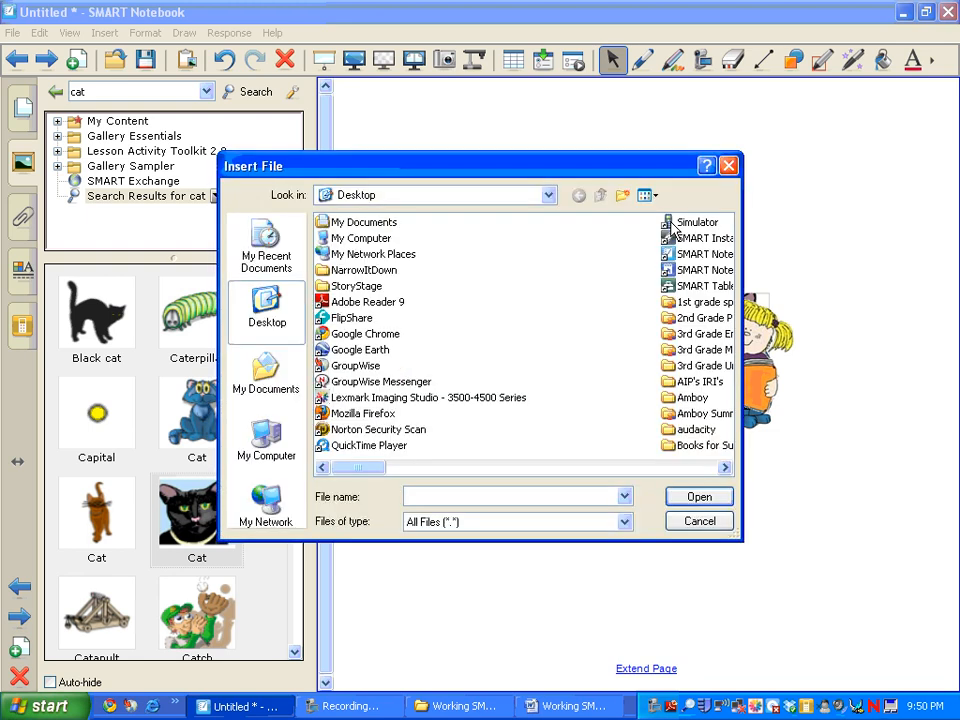
pyautogui.click(700, 524)
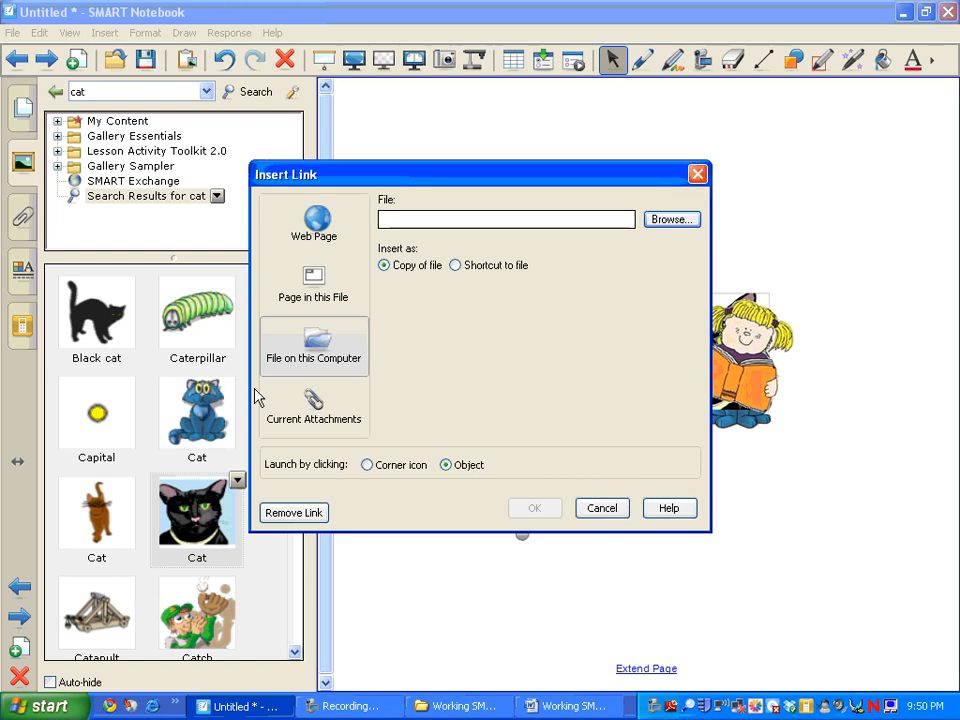
pyautogui.click(312, 402)
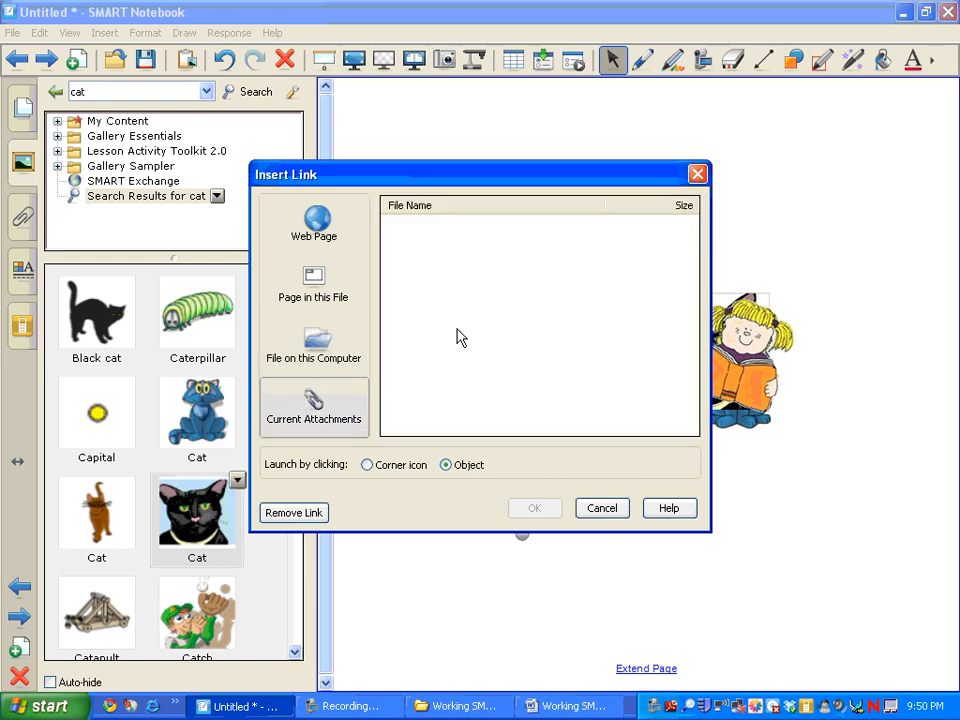
pyautogui.click(613, 512)
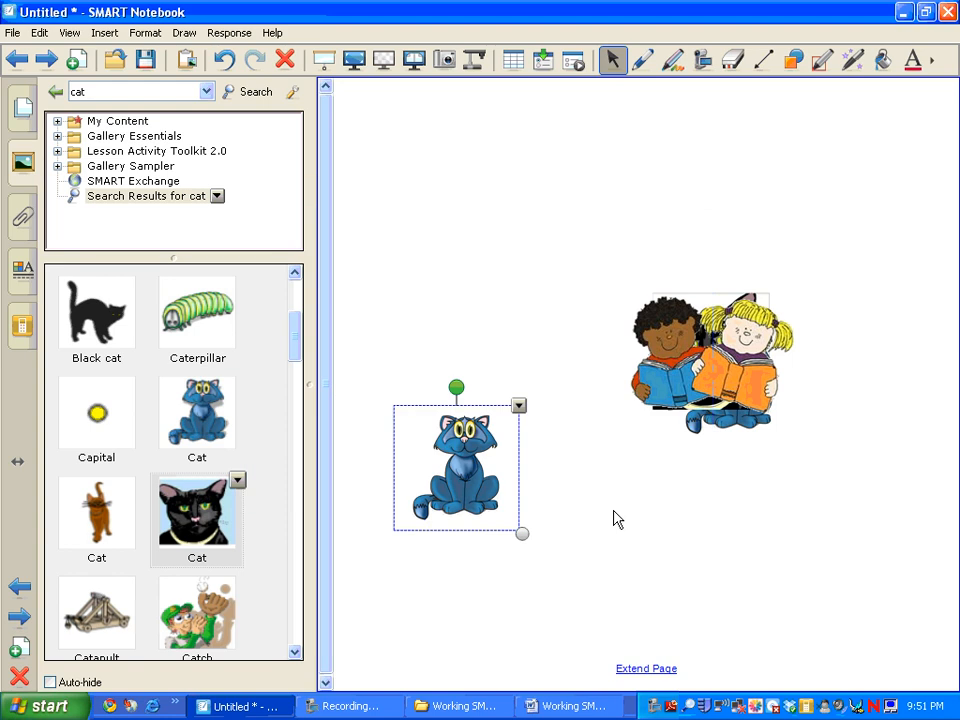
# - Examine the cat's sound options and browse the My Music folder for MP3 files without attaching one
pyautogui.click(519, 405)
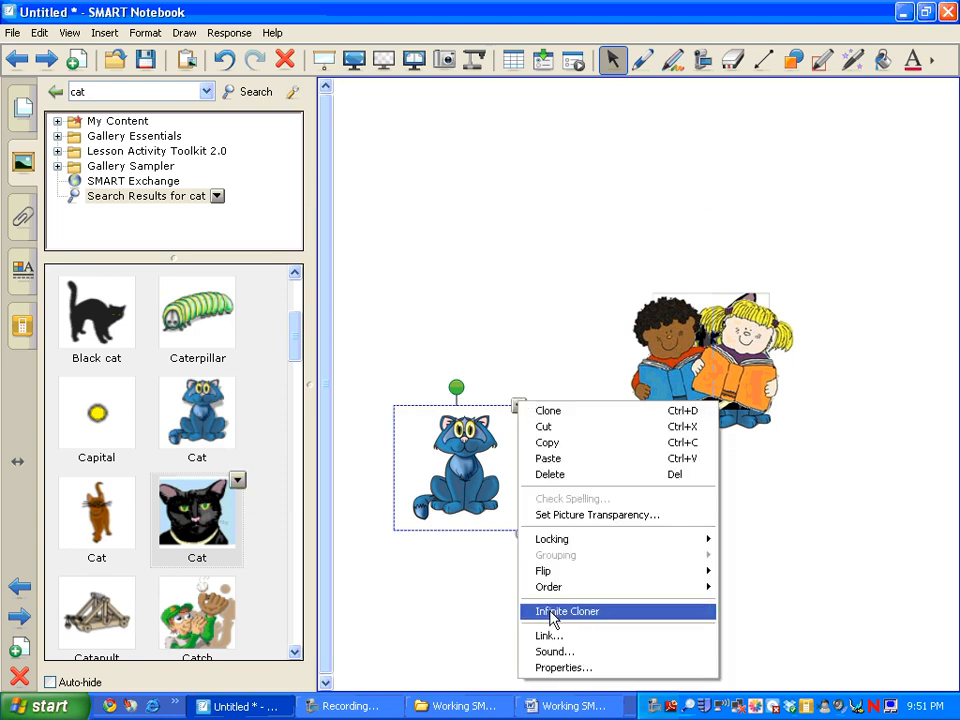
pyautogui.click(548, 651)
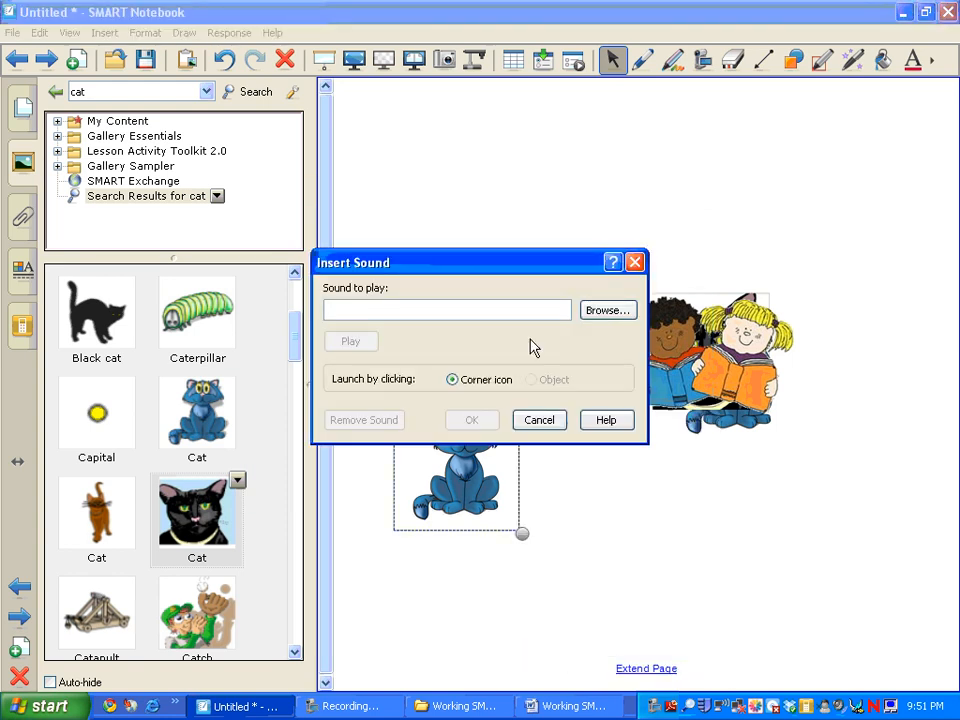
pyautogui.click(607, 314)
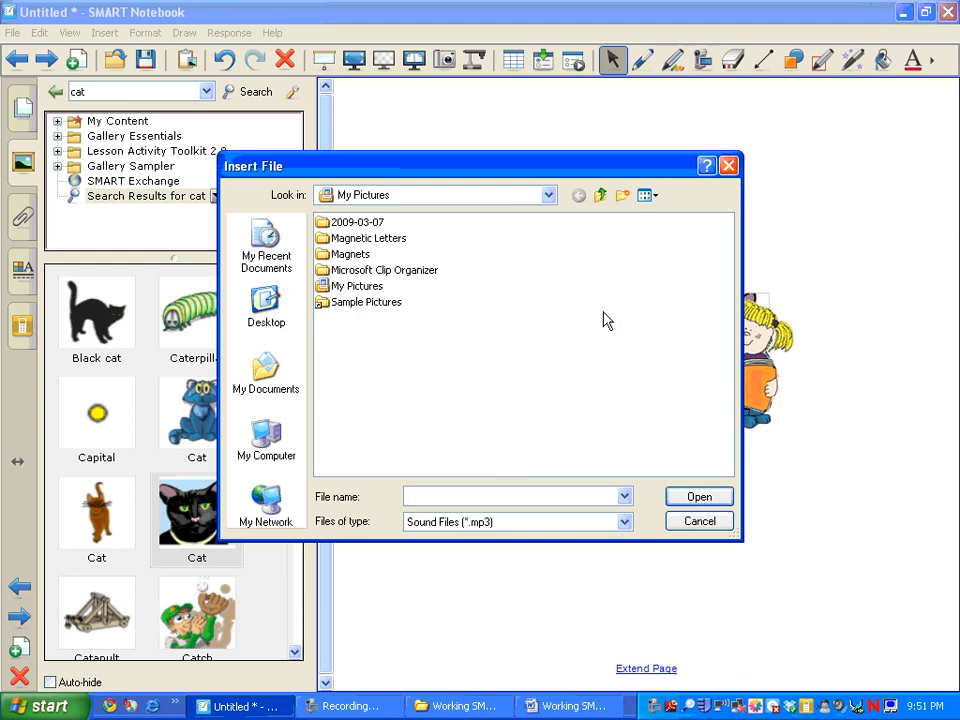
pyautogui.click(287, 392)
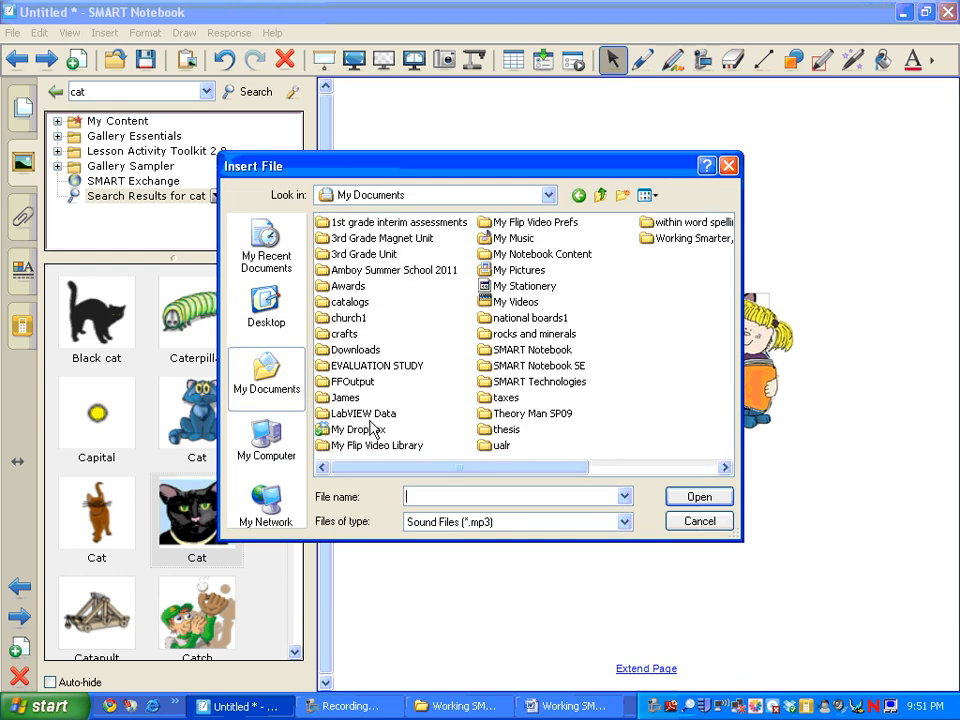
pyautogui.doubleClick(515, 238)
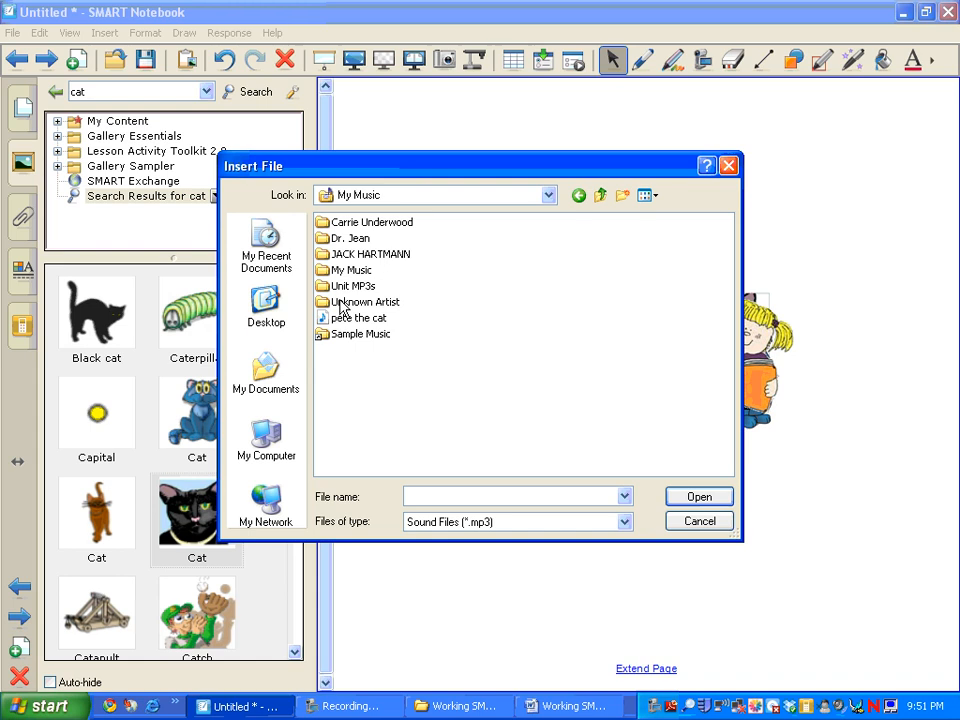
pyautogui.click(699, 522)
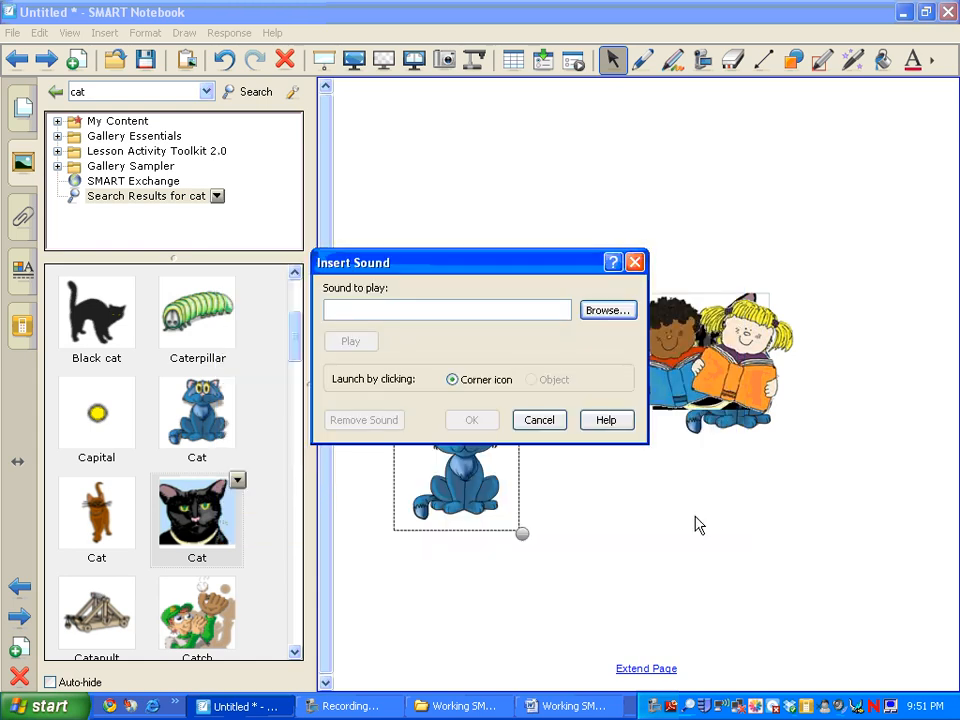
pyautogui.click(546, 421)
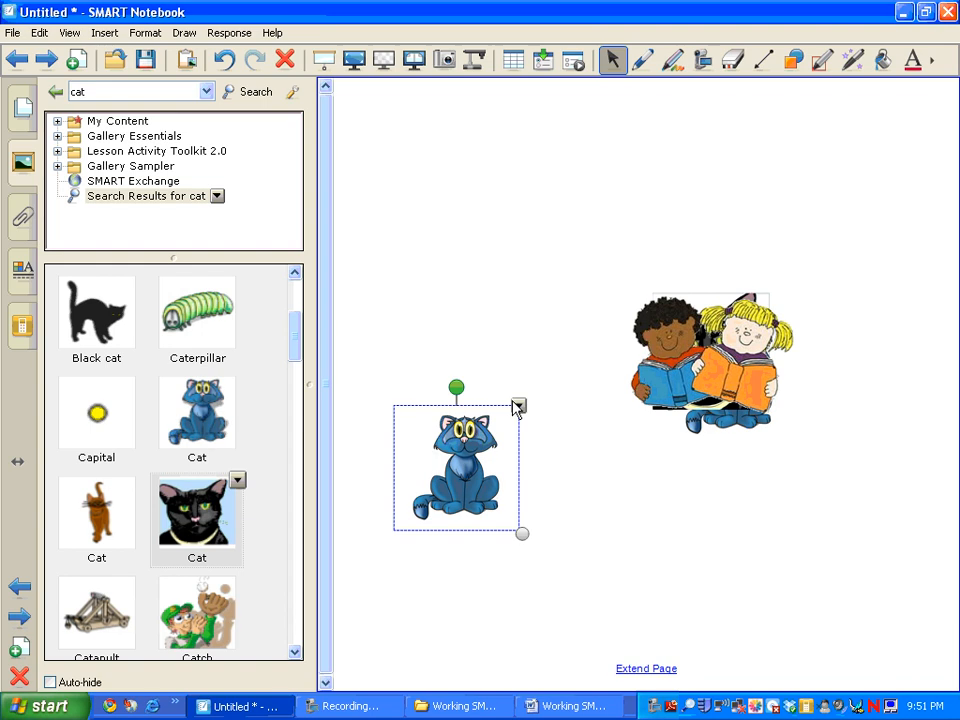
# - Make the separate blue cat partly see-through, with its object transparency a little past halfway
pyautogui.click(519, 405)
pyautogui.click(572, 668)
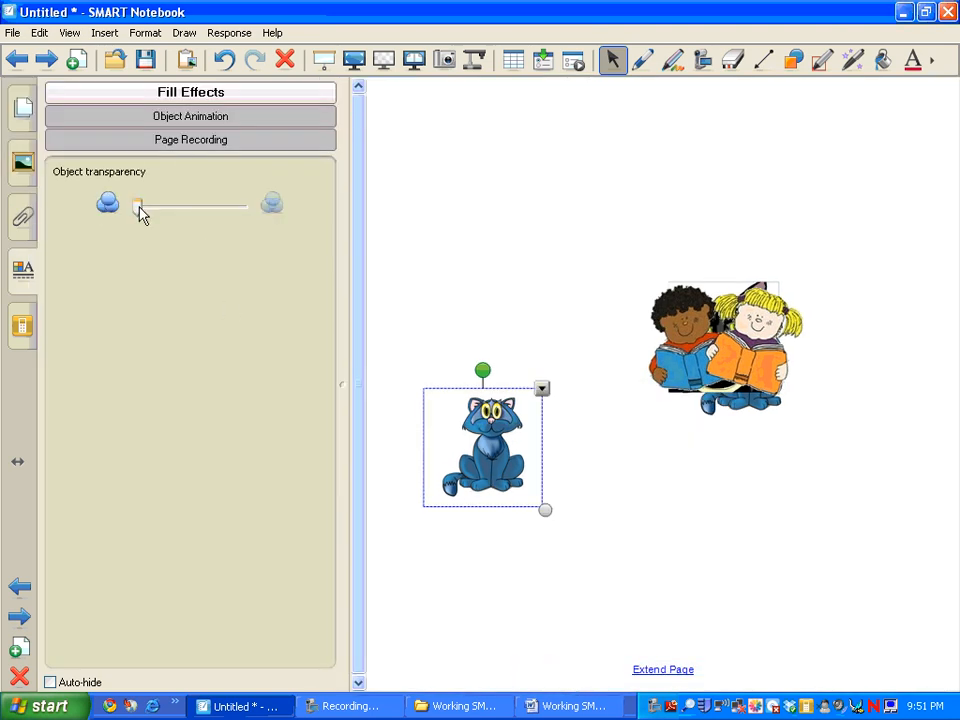
pyautogui.moveTo(140, 215); pyautogui.dragTo(200, 220)
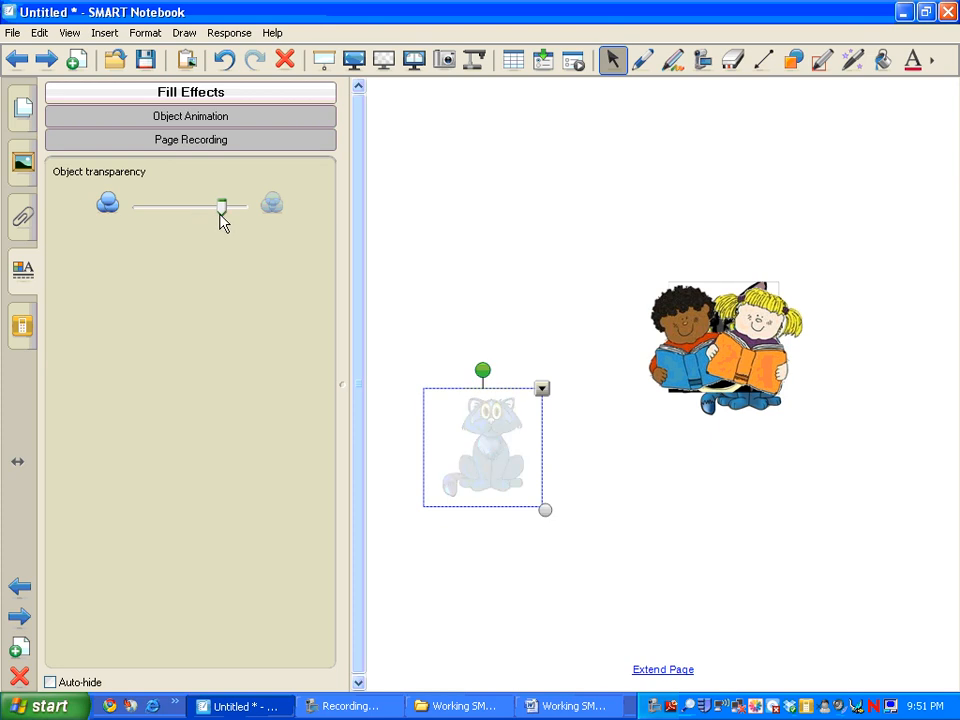
pyautogui.moveTo(222, 220)
pyautogui.mouseDown()
pyautogui.moveTo(246, 221)
pyautogui.moveTo(167, 214)
pyautogui.moveTo(210, 221)
pyautogui.mouseUp()
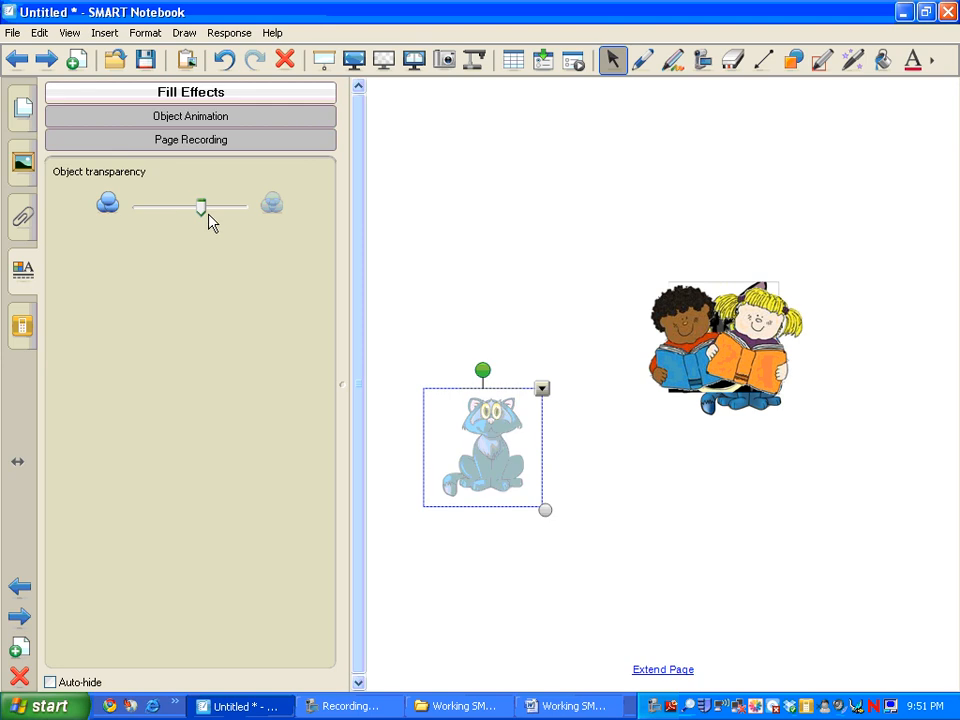
# - View the cat's object animation settings and return to the page thumbnails with the cat deselected
pyautogui.click(176, 120)
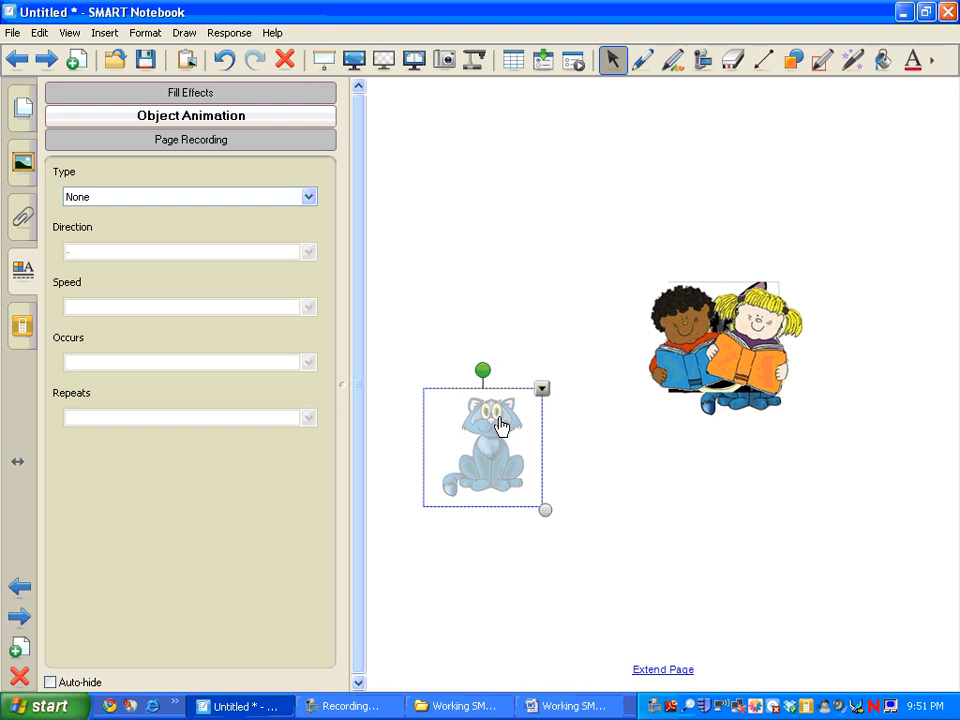
pyautogui.click(23, 108)
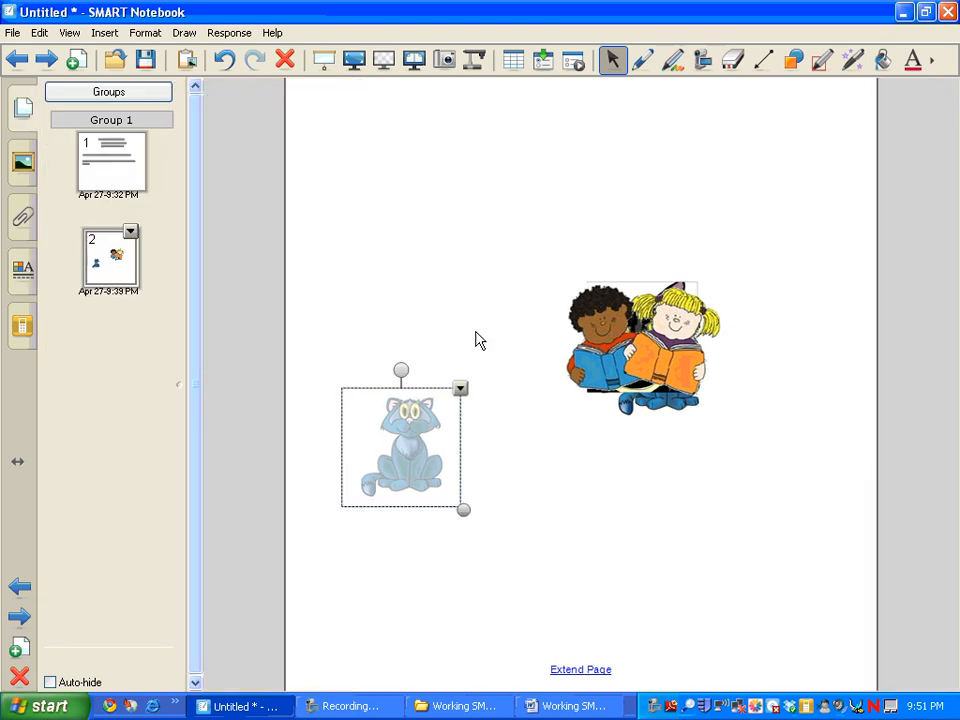
pyautogui.click(460, 390)
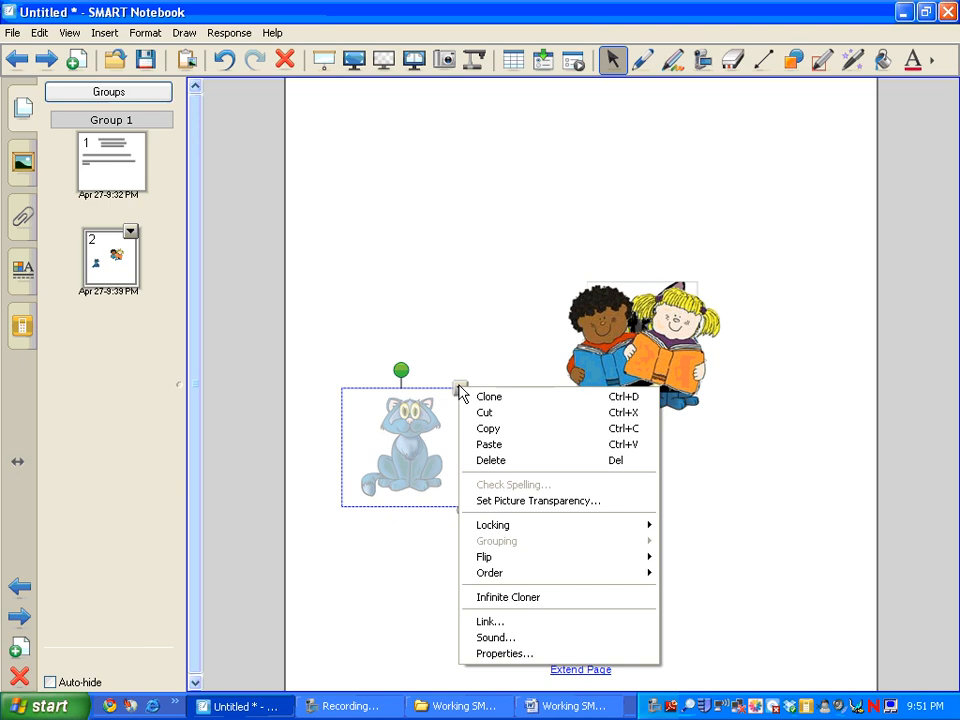
pyautogui.click(454, 334)
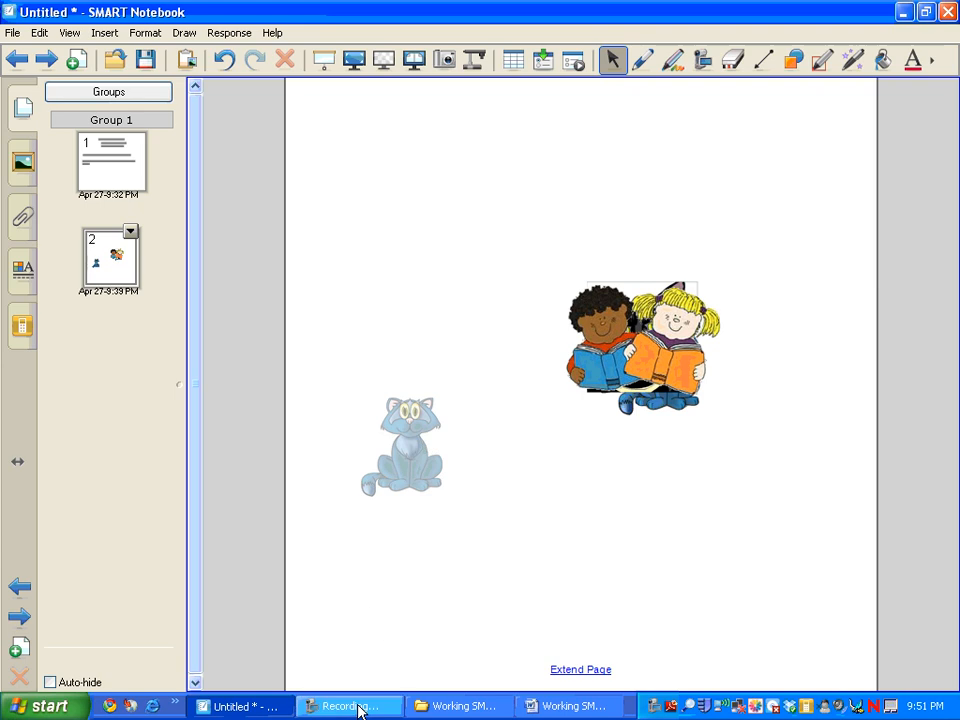